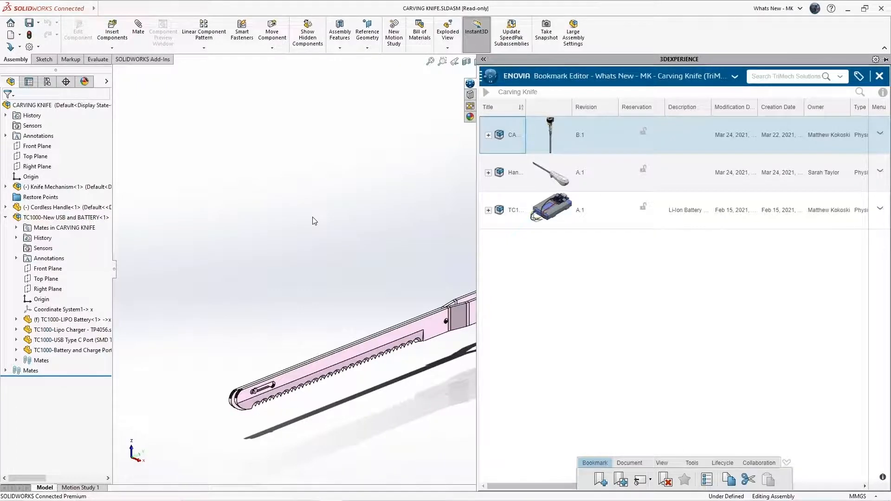
Fix the Cordless Handle component in place in the assembly.
left_click(312, 217)
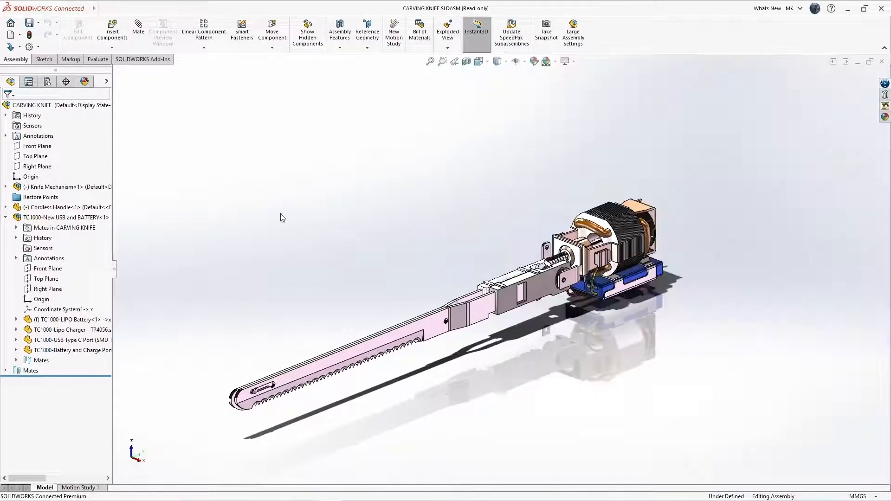
left_click(6, 217)
left_click(90, 209)
right_click(91, 210)
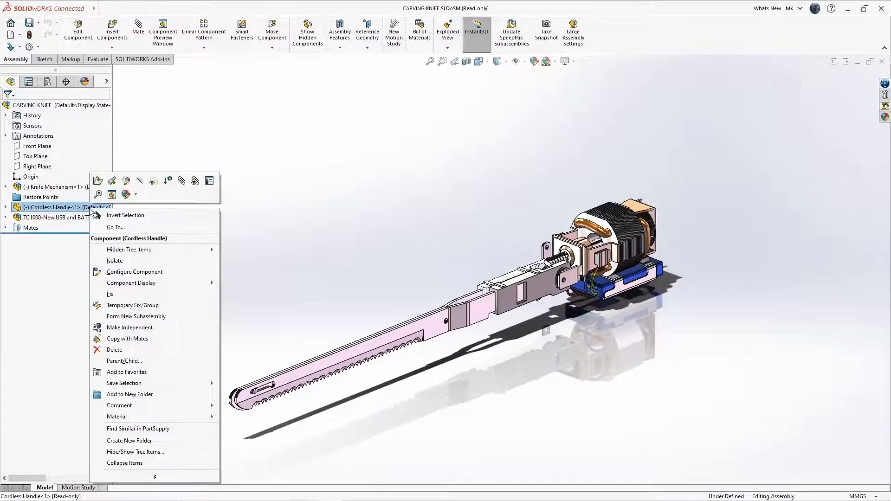
left_click(130, 296)
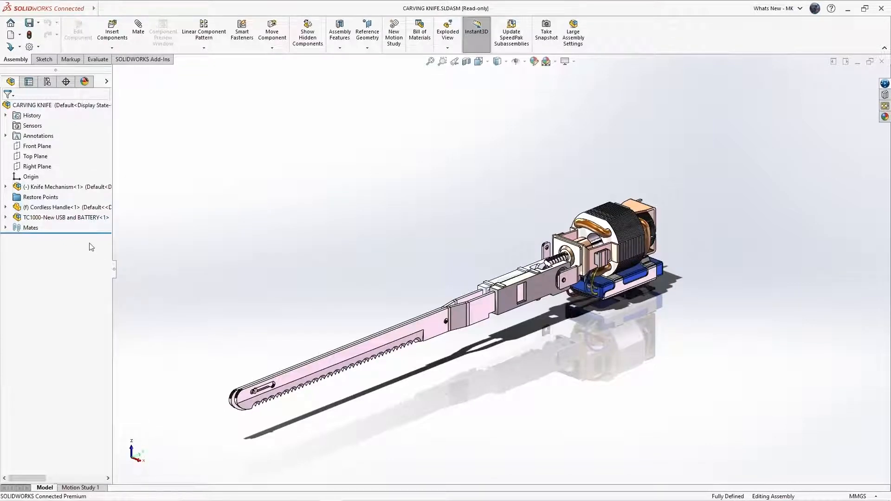
Open Cordless Handle as its own part and accept the read-only warning.
left_click(77, 208)
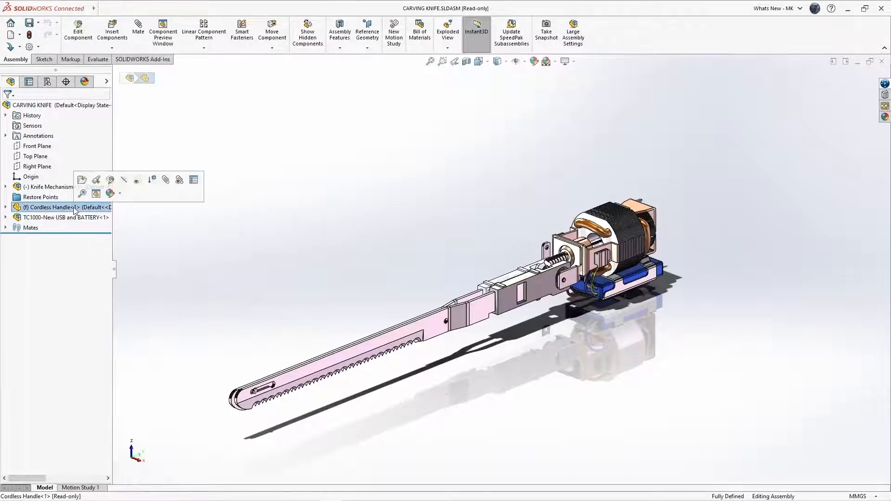
left_click(84, 180)
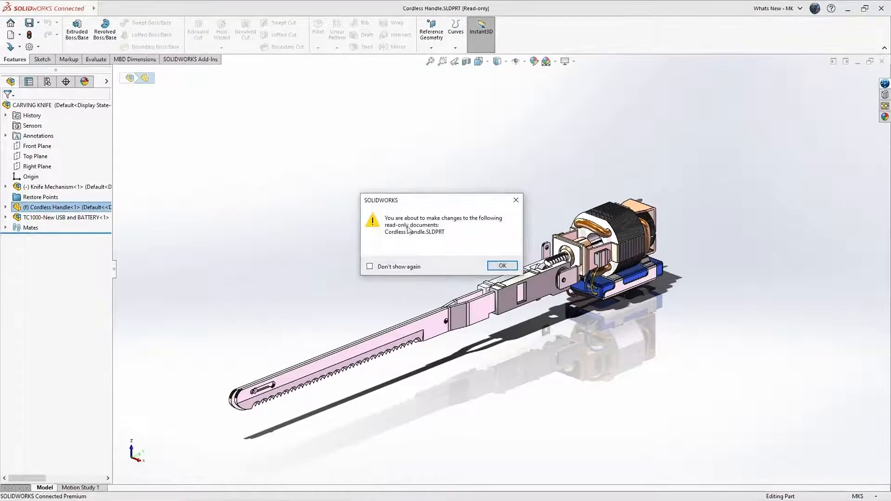
left_click(502, 265)
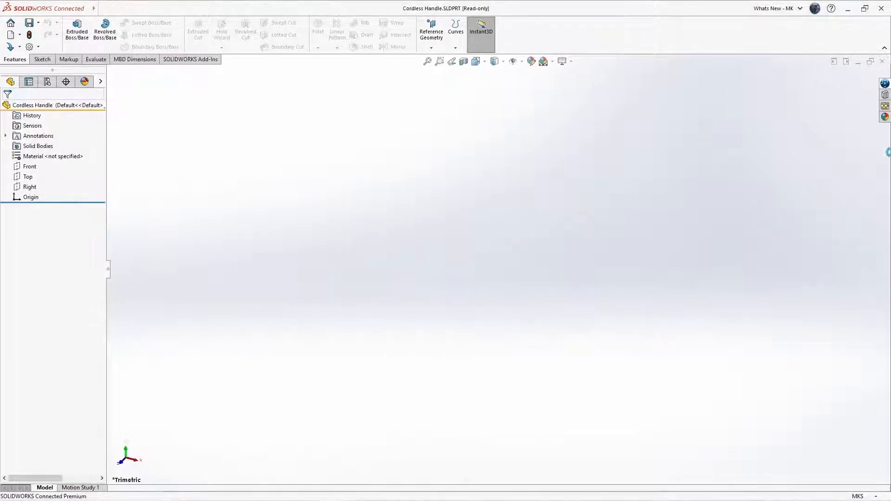
Load New Handle Shape from the Carving Knife bookmark, then return to Cordless Handle.SLDPRT.
left_click(885, 84)
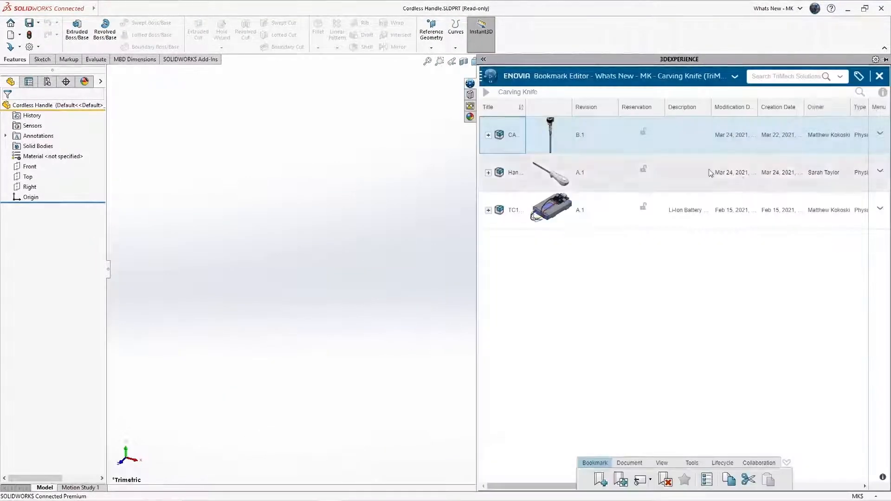
left_click(488, 173)
left_click(521, 290)
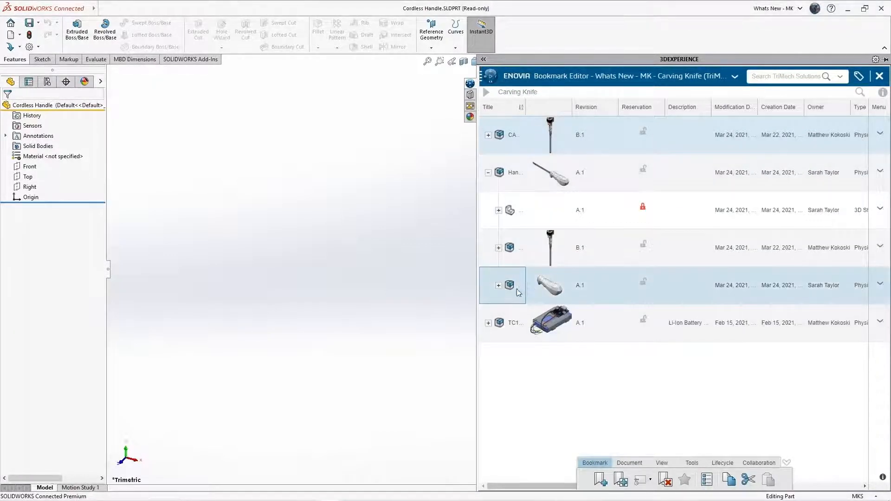
left_click(498, 287)
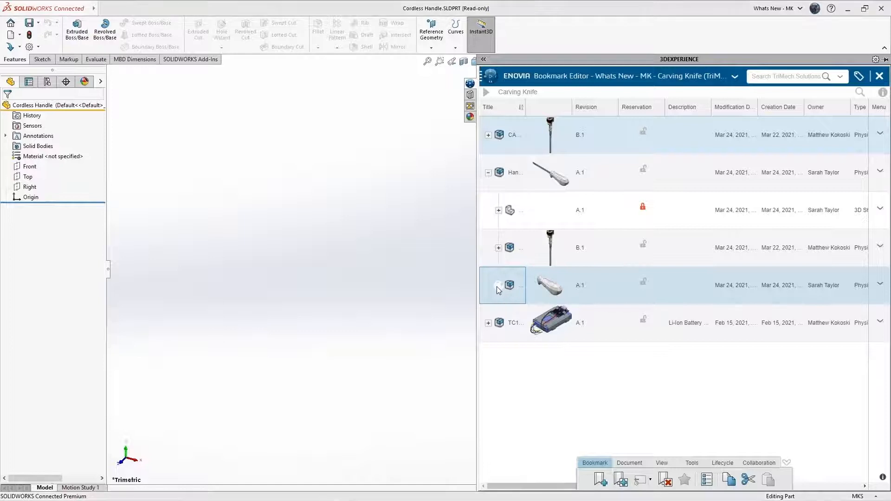
left_click_drag(509, 287, 597, 41)
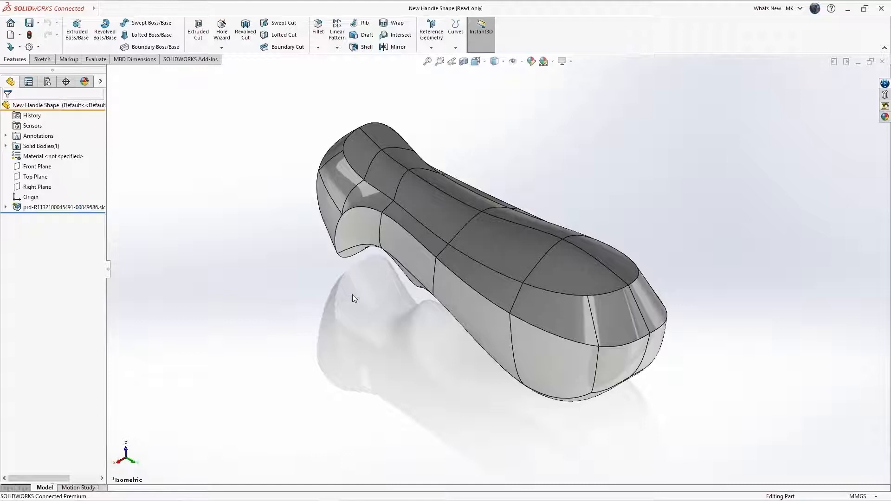
key("ctrl+Tab")
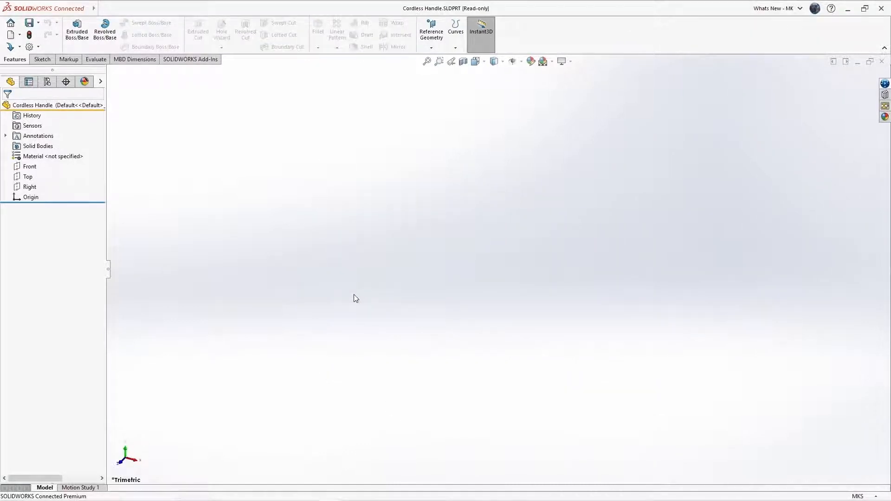
Reserve Cordless Handle from the MySession list in the 3DEXPERIENCE pane.
left_click(885, 83)
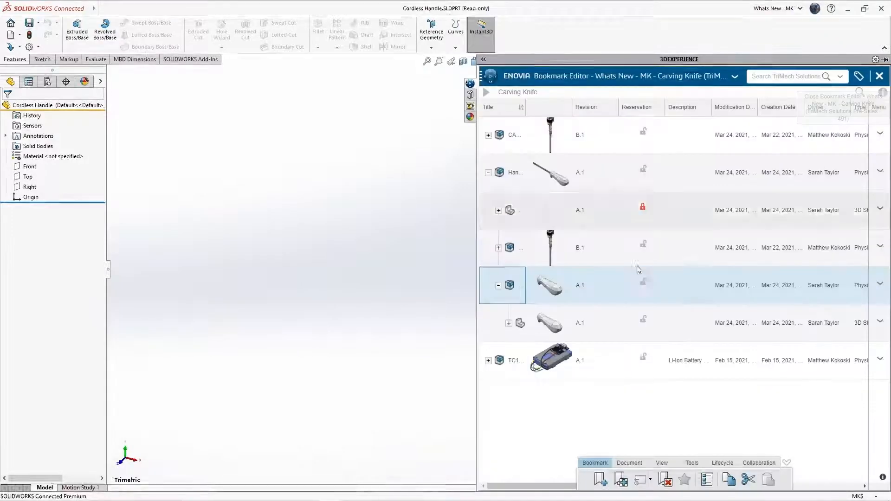
left_click(877, 76)
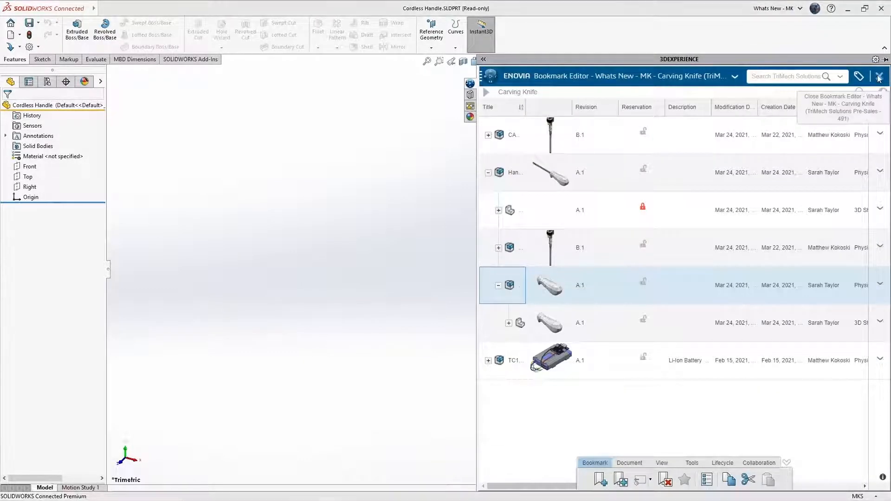
right_click(586, 110)
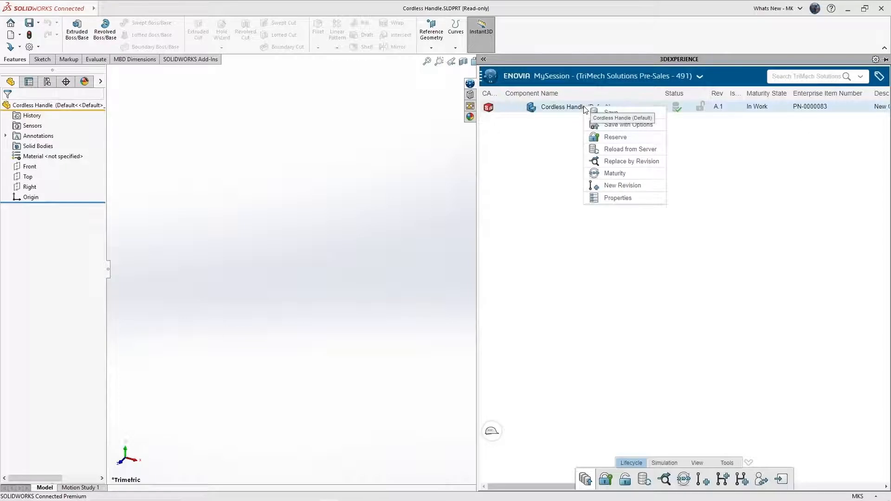
left_click(602, 137)
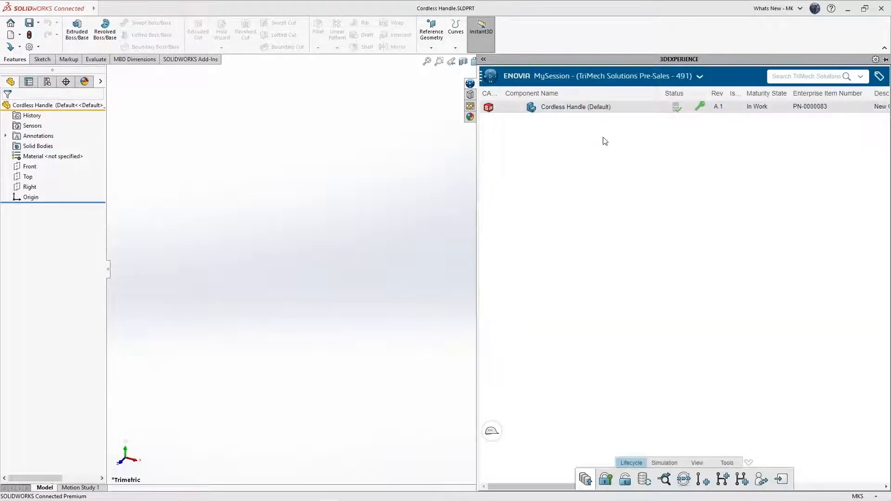
left_click(142, 106)
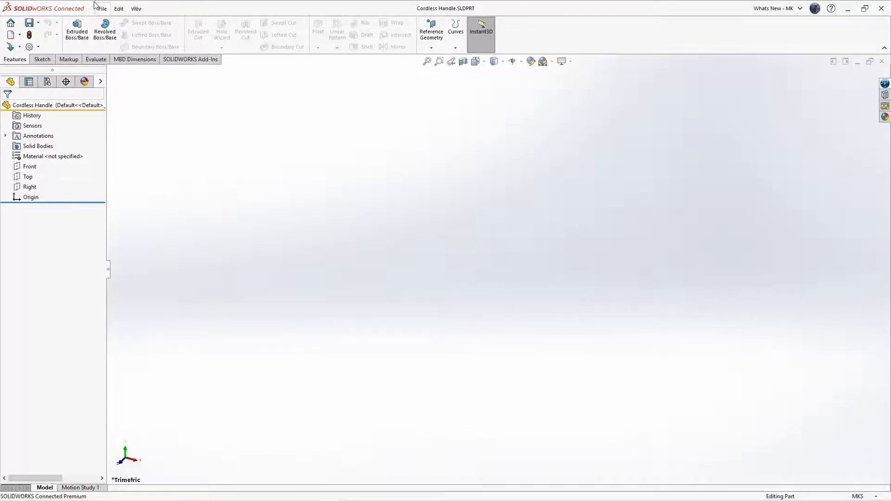
Insert the open New Handle Shape part into Cordless Handle, adopting the base part's units.
left_click(158, 8)
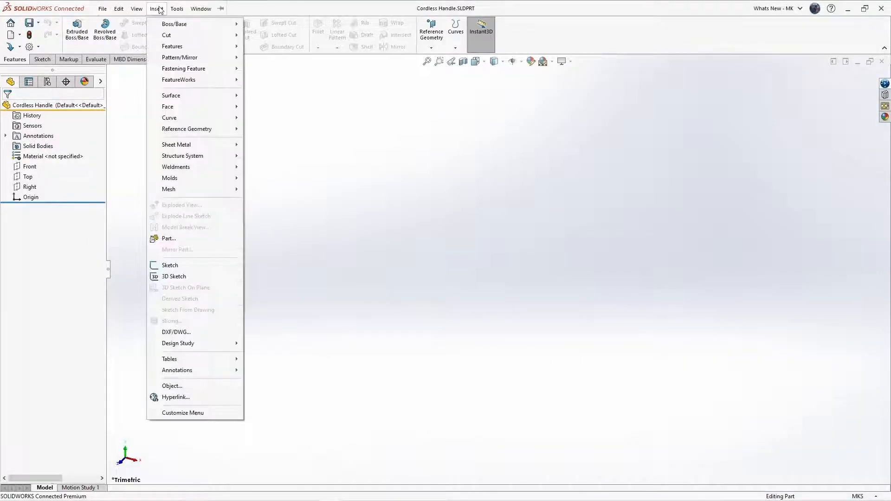
left_click(170, 239)
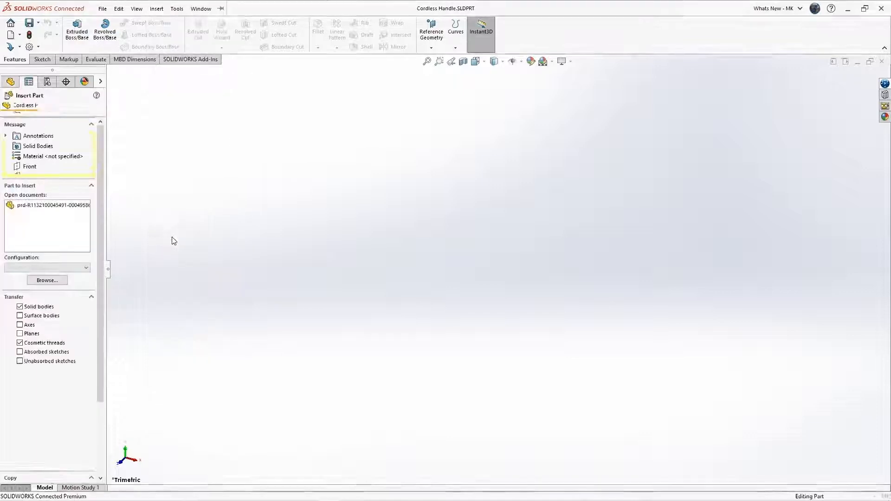
left_click(60, 209)
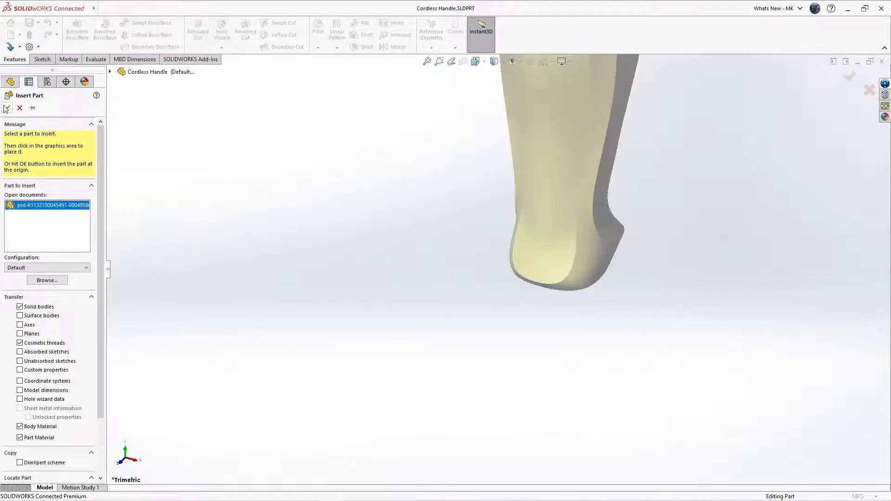
left_click(7, 108)
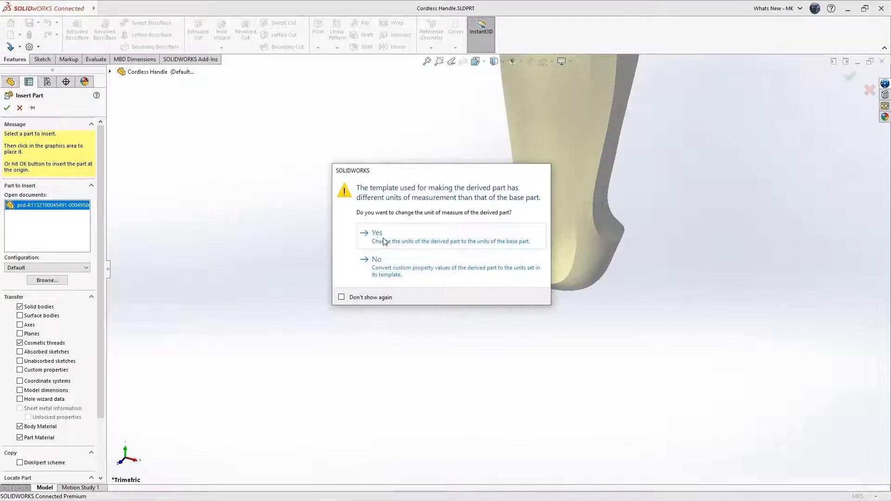
left_click(380, 236)
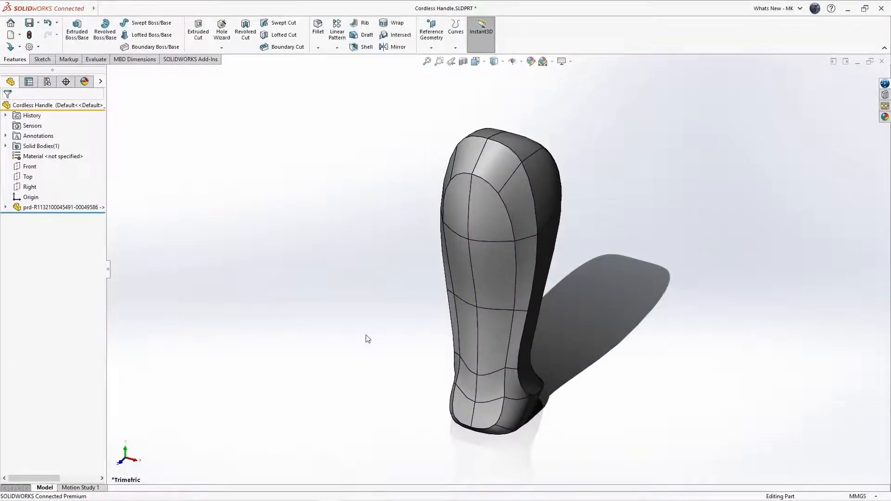
middle_click_drag(378, 358, 387, 93)
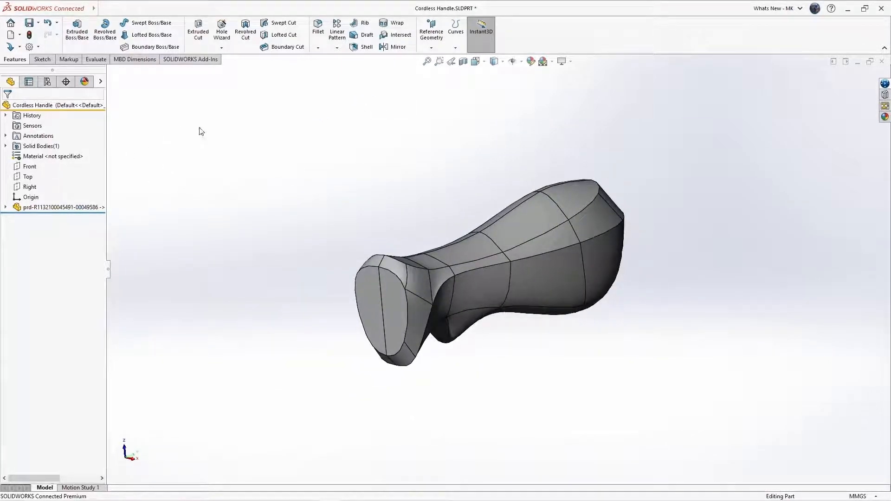
Shell the inserted handle body with 2 mm wall thickness.
left_click(366, 47)
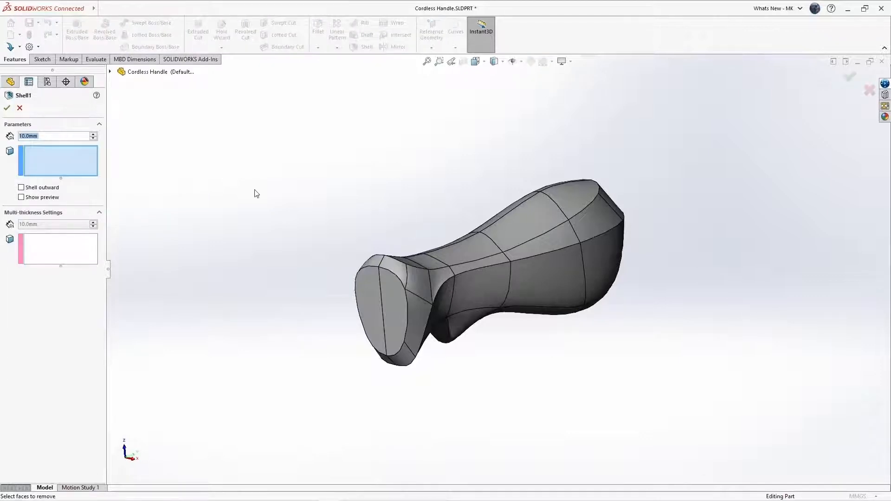
type("2")
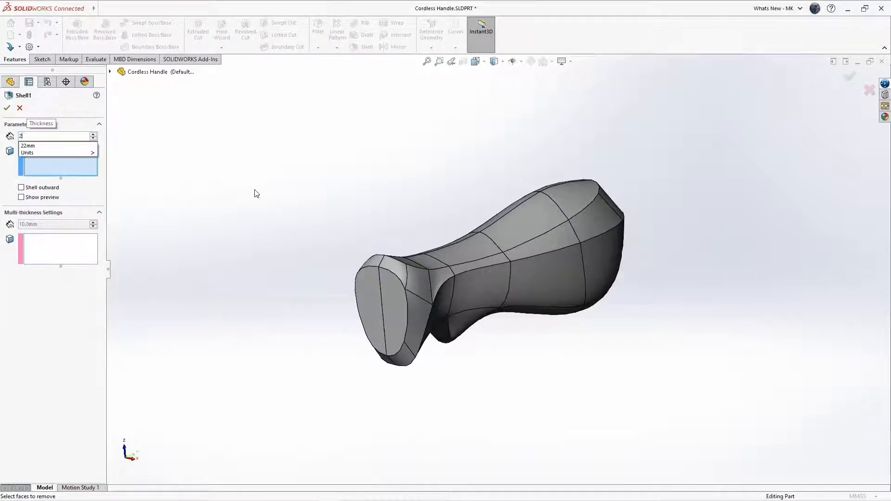
key("Return")
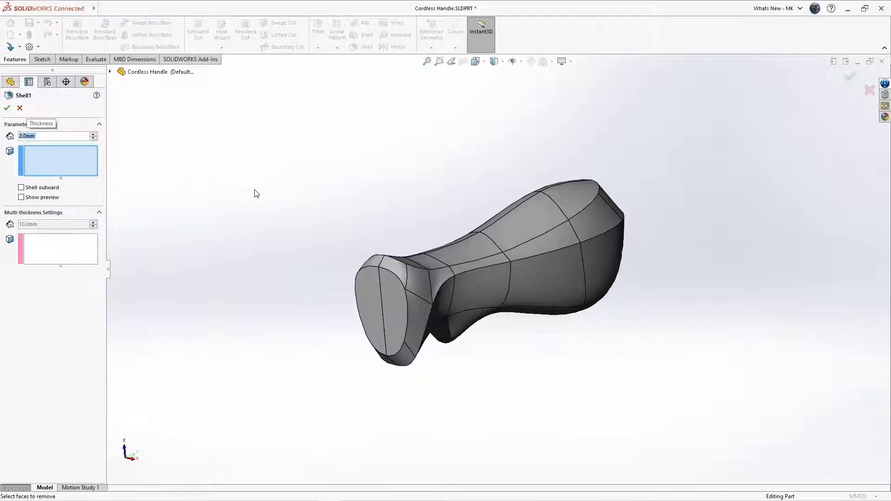
left_click(7, 108)
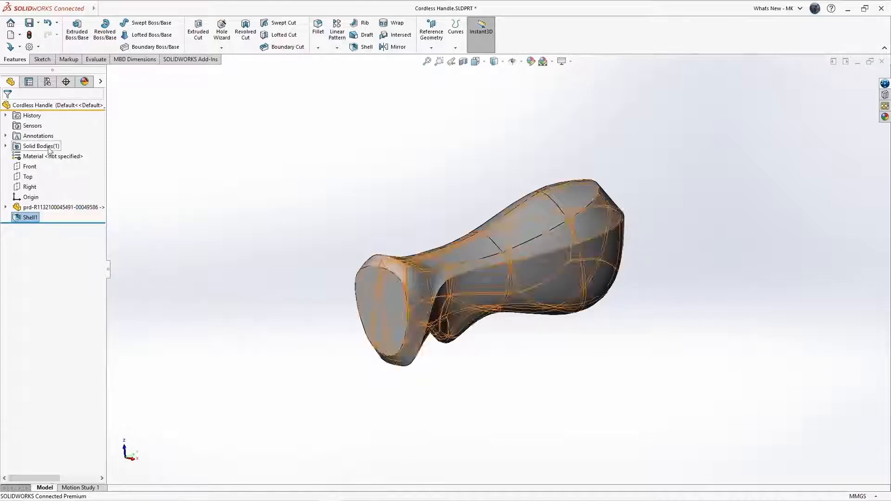
Split the shelled handle along the Right plane, keeping both resulting bodies.
left_click(28, 187)
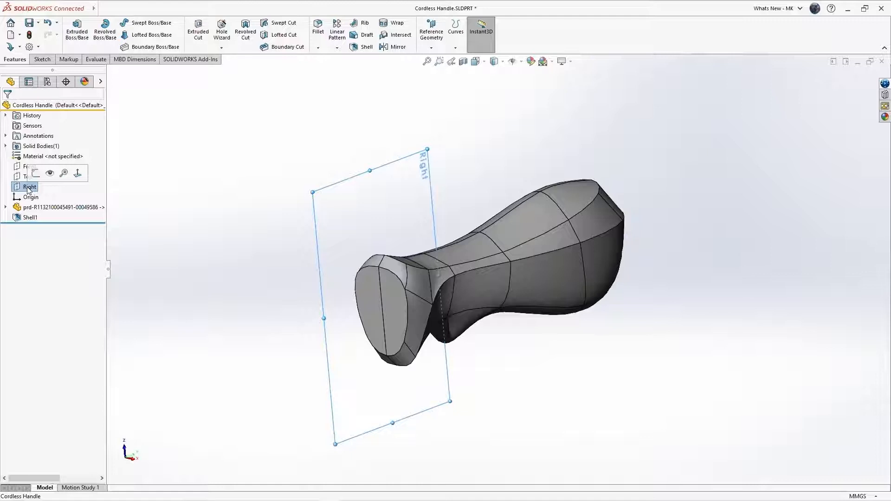
left_click(101, 8)
mouse_move(156, 9)
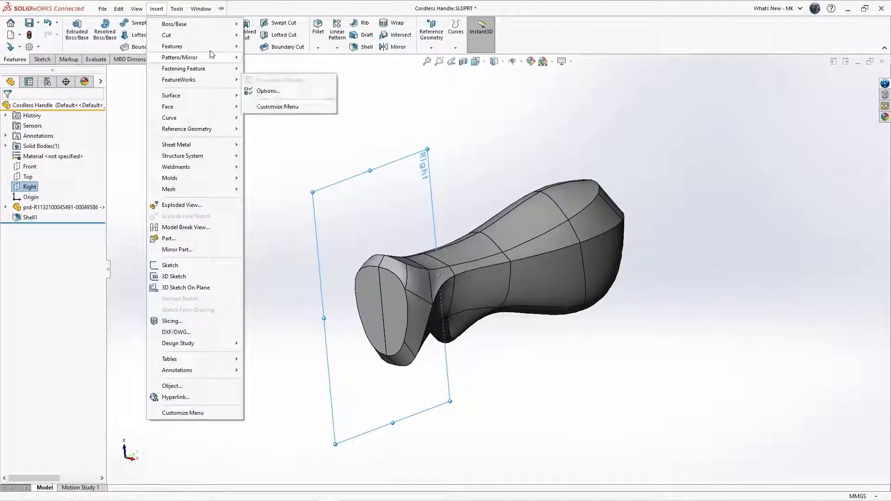
mouse_move(211, 52)
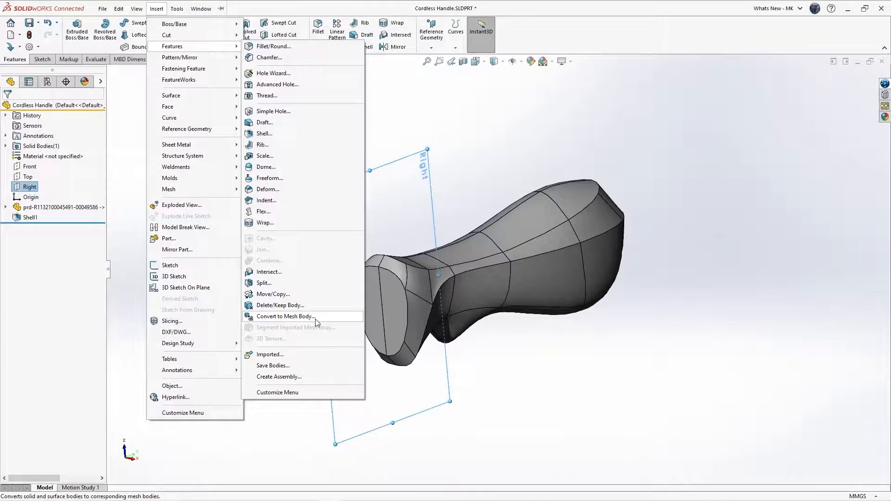
left_click(319, 287)
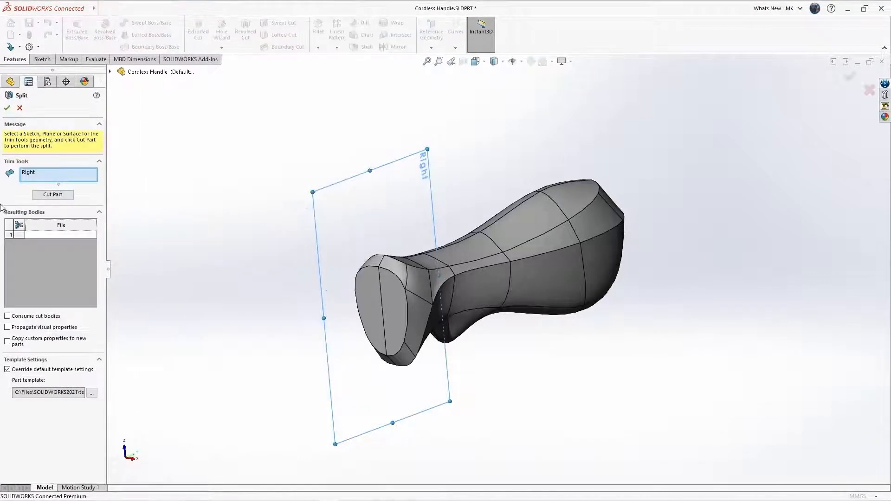
left_click(47, 195)
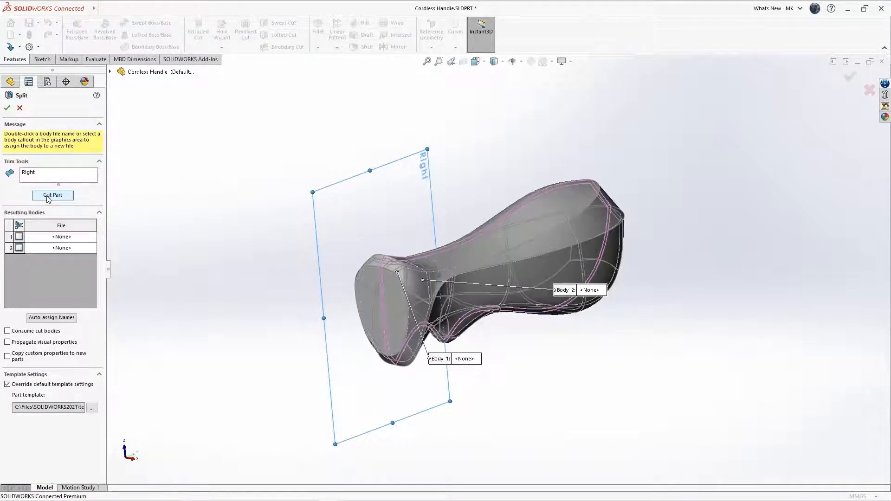
left_click(19, 236)
left_click(19, 248)
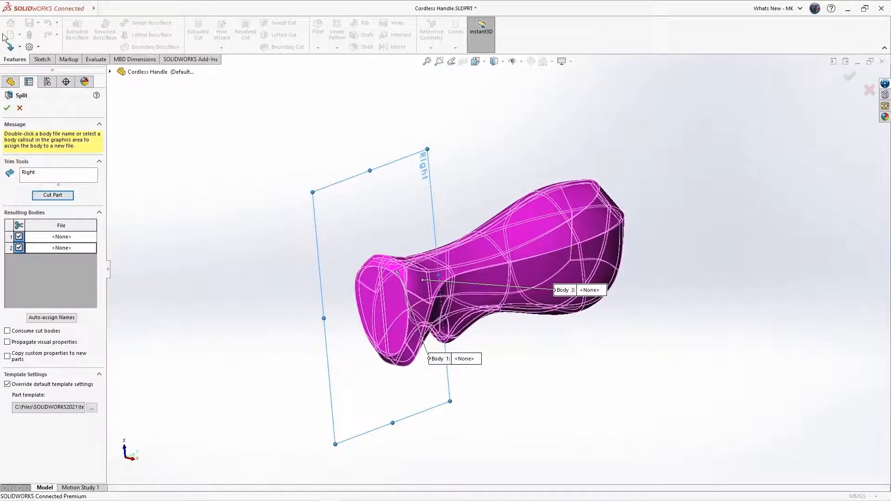
left_click(7, 108)
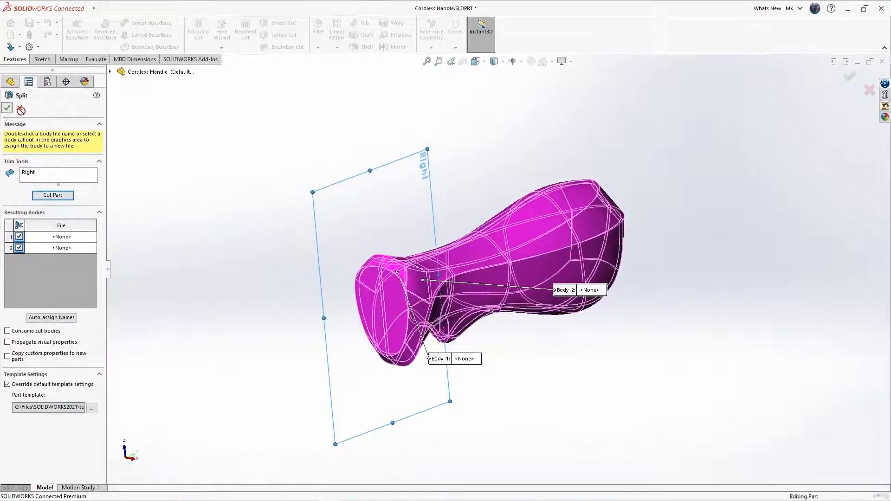
left_click(227, 177)
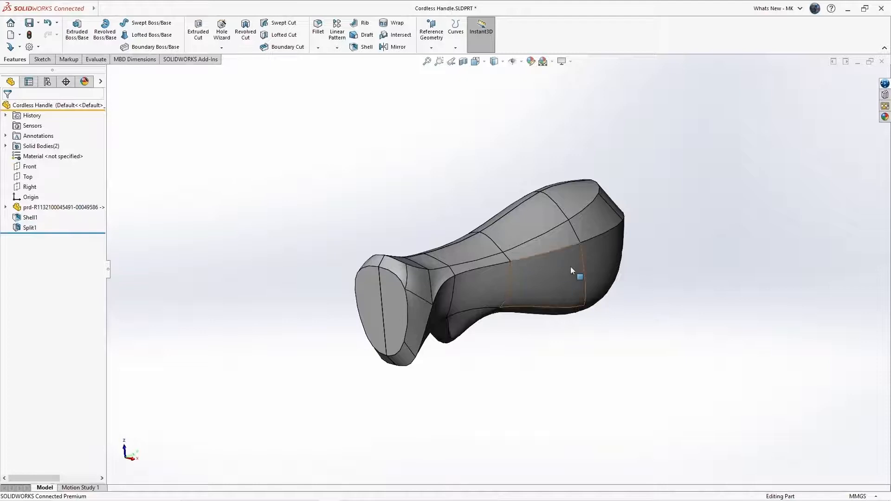
Review bodies Split1[1] and Split1[2] and the hollow interior, then switch to CARVING KNIFE.SLDASM.
left_click(6, 145)
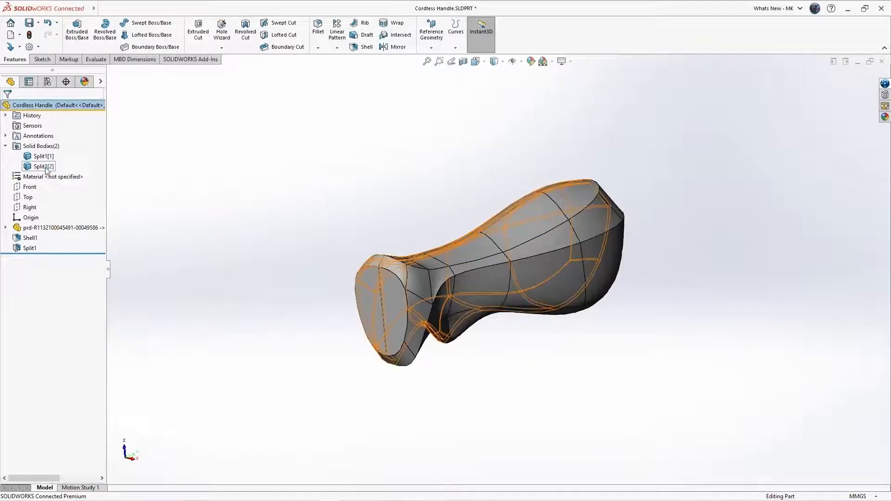
left_click(50, 166)
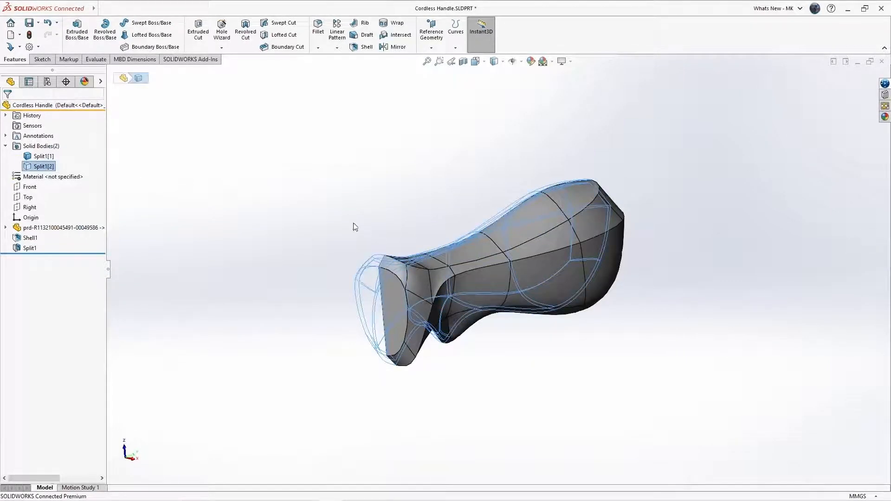
left_click(332, 225)
middle_click_drag(315, 215, 358, 210)
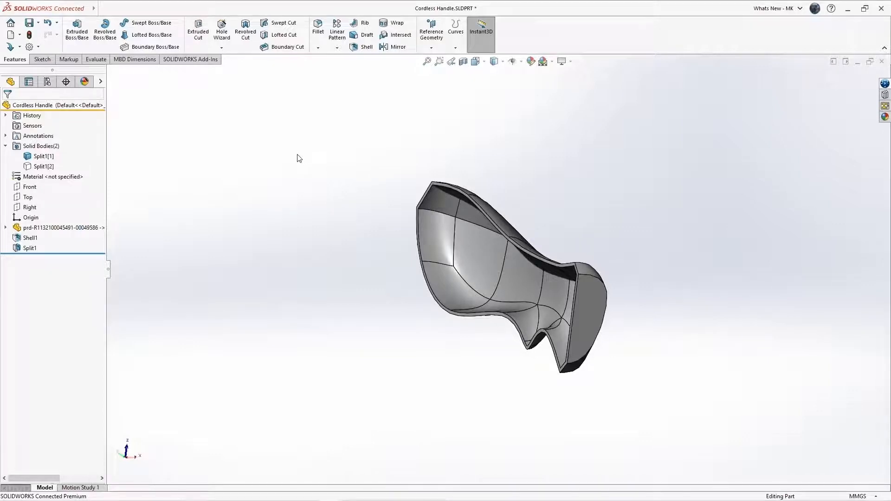
key("ctrl+Tab")
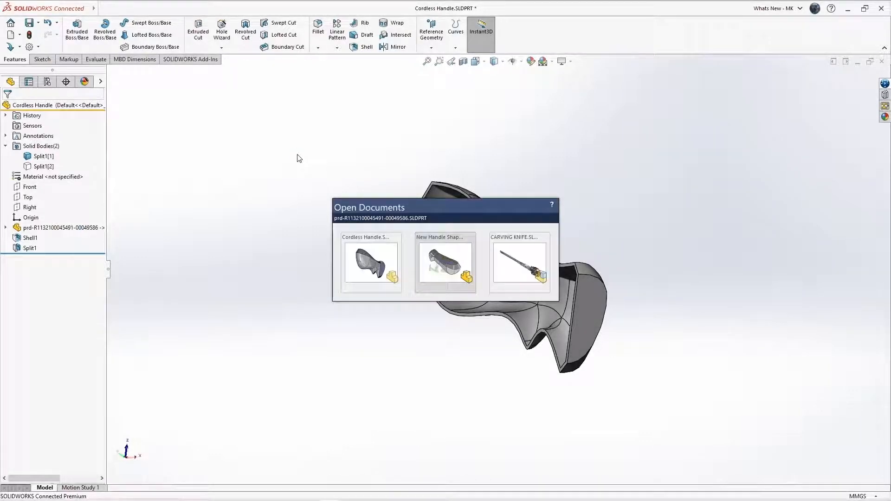
key("ctrl+Tab")
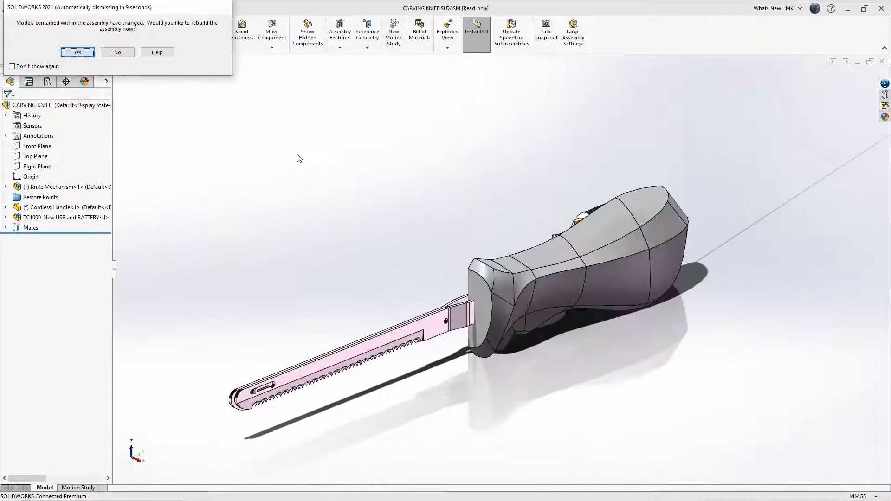
Rebuild CARVING KNIFE with the new handle and reserve it in MySession.
left_click(90, 54)
left_click(885, 84)
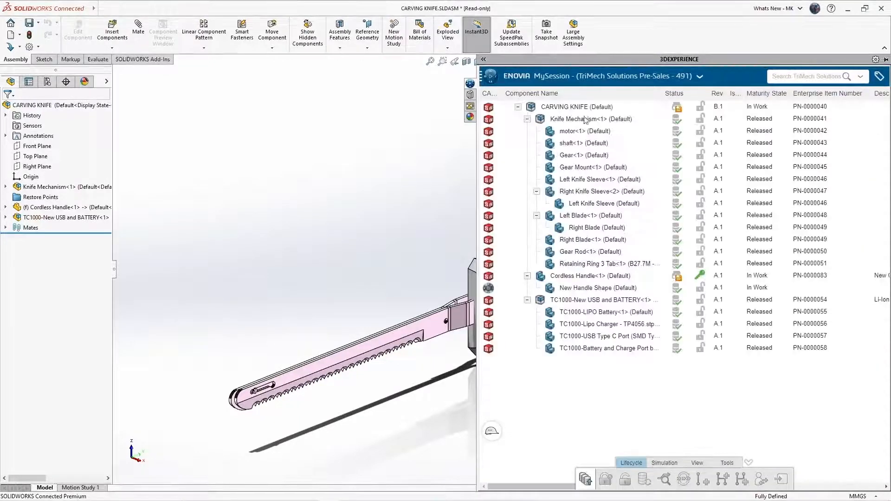
left_click(587, 110)
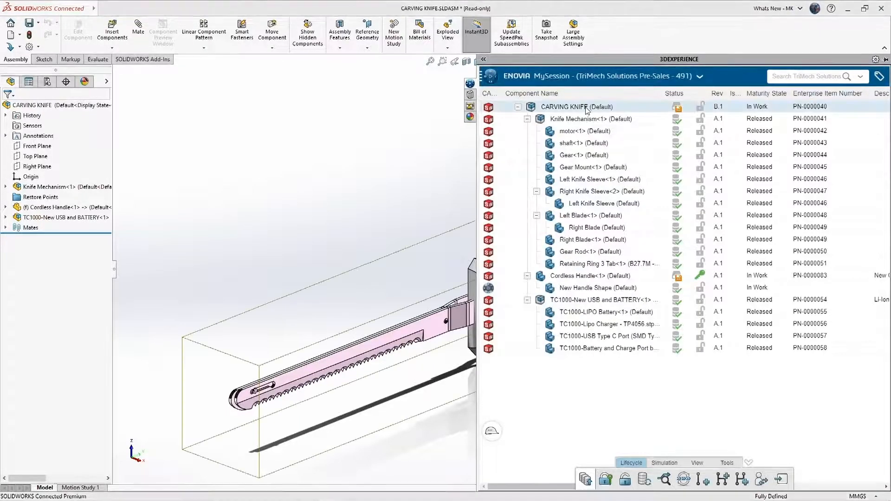
right_click(587, 109)
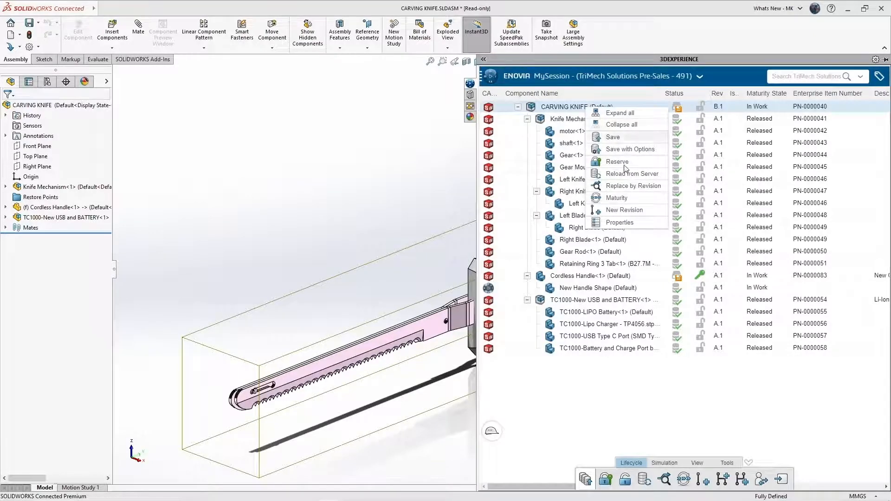
left_click(621, 161)
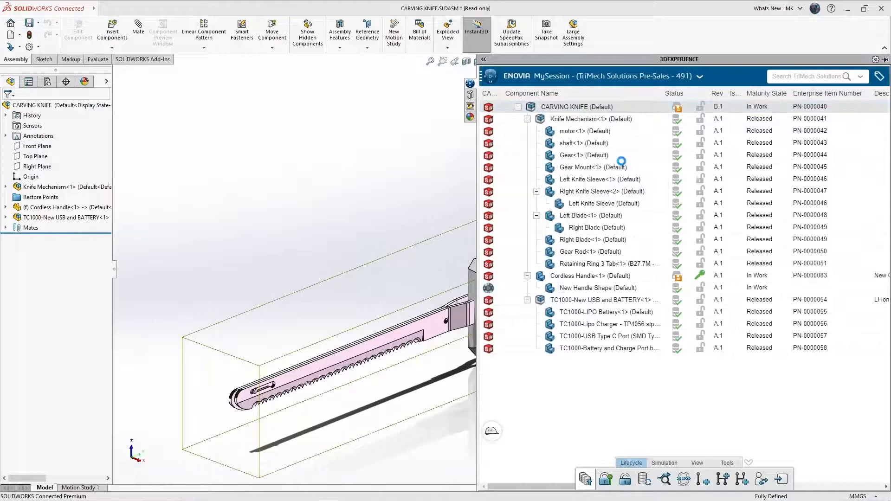
left_click(357, 204)
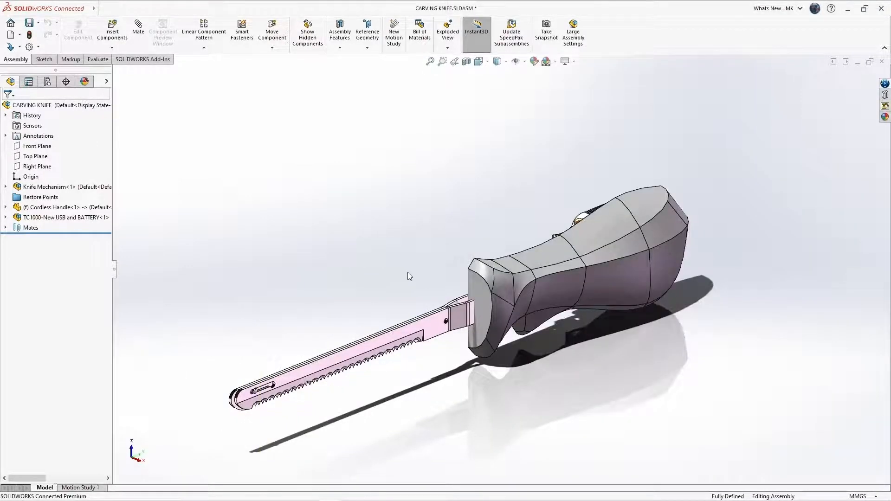
Hide handle body Split1[1] to view the motor and gear mechanism, then select Cordless Handle.
middle_click_drag(401, 276, 469, 325)
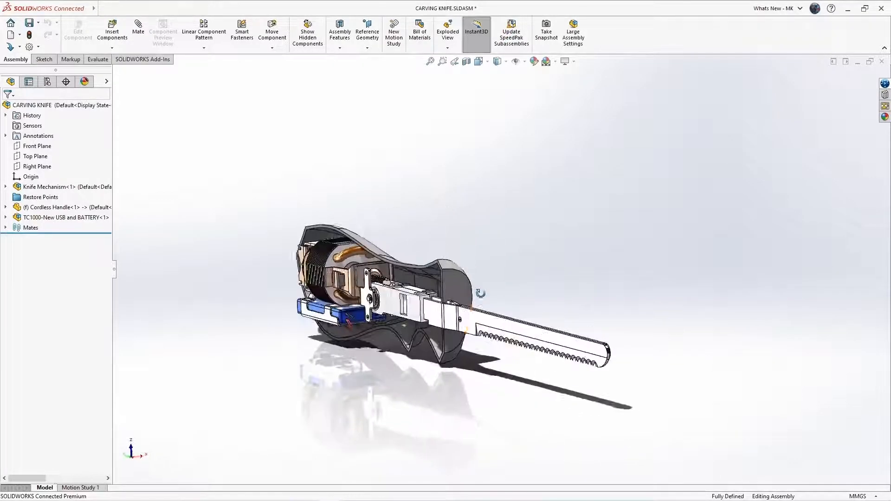
left_click(6, 208)
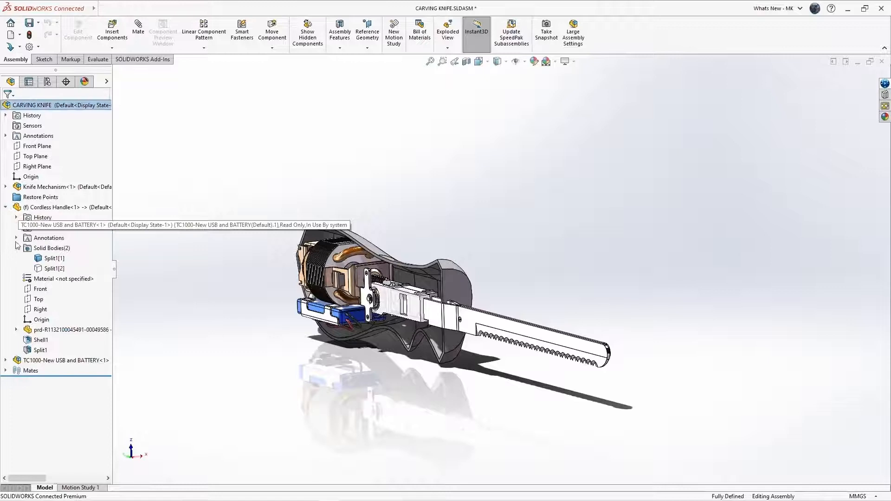
left_click(54, 258)
left_click(52, 233)
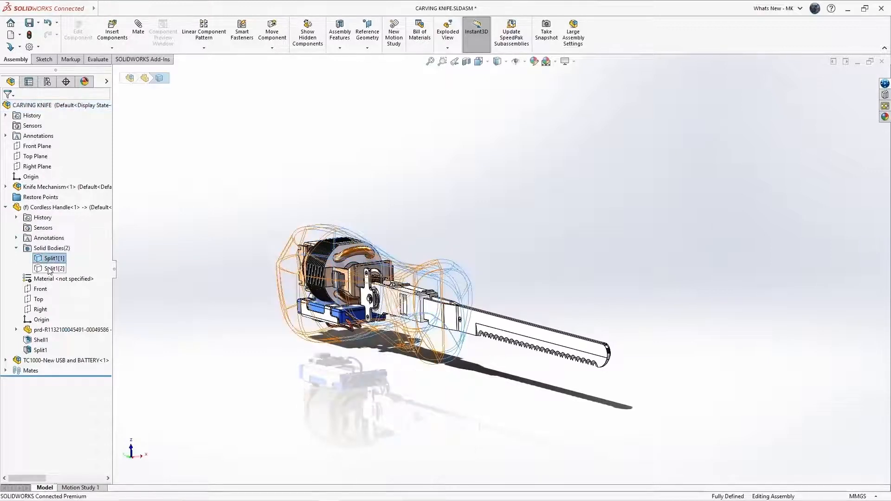
left_click(50, 270)
left_click(56, 254)
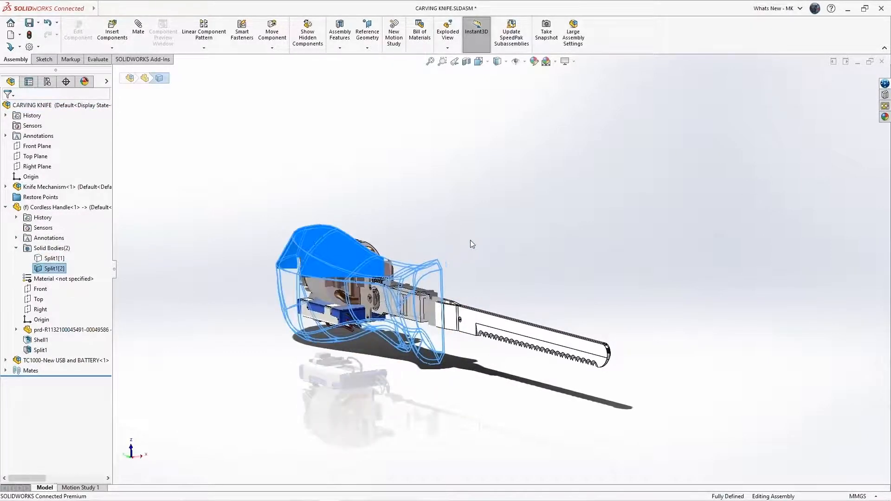
middle_click_drag(492, 221, 385, 256)
left_click(699, 366)
scroll(652, 213, "down", 4)
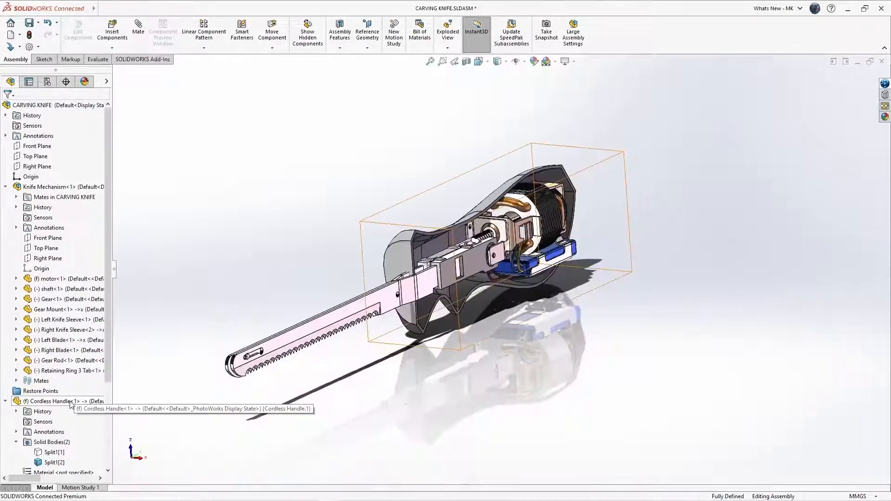
left_click(77, 401)
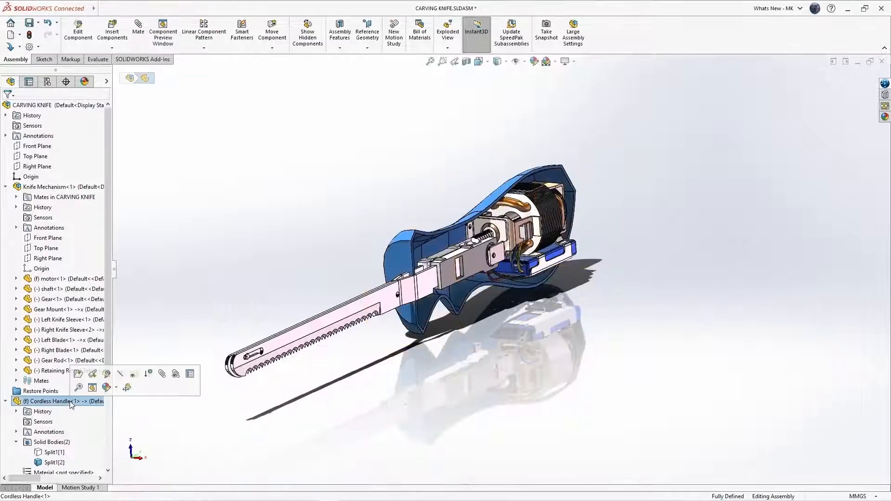
Edit Cordless Handle in context and start a sketch on the Gear Mount face.
left_click(107, 374)
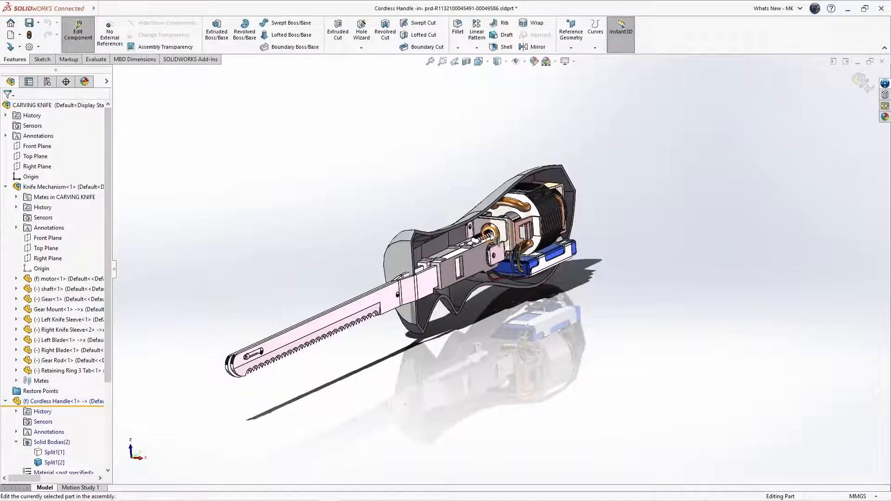
scroll(442, 238, "up", 4)
middle_click_drag(441, 235, 402, 234)
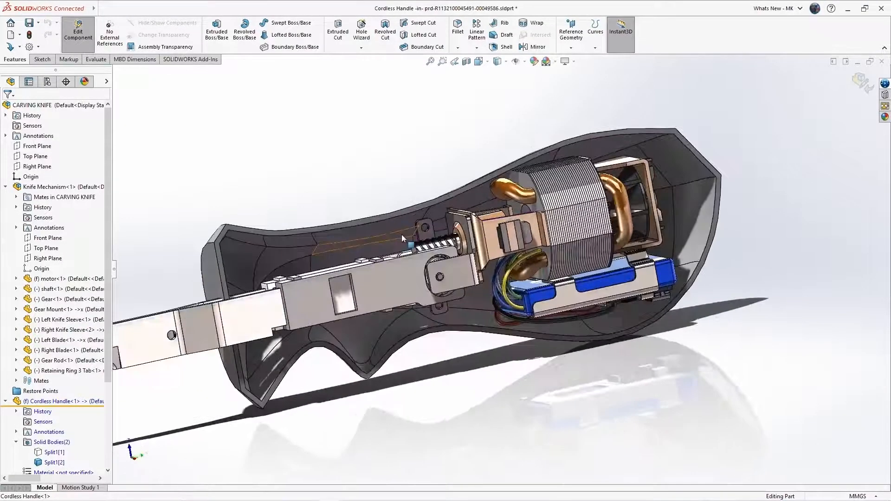
scroll(402, 236, "down", 4)
left_click(472, 243)
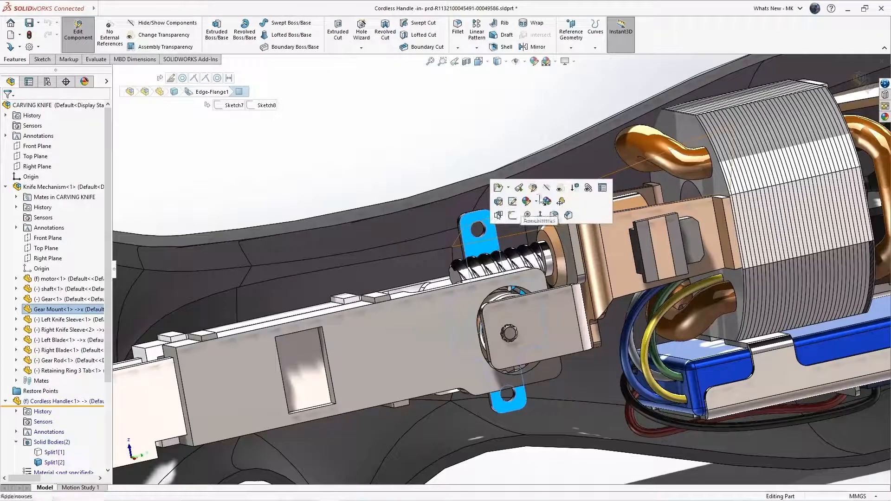
left_click(498, 215)
left_click(488, 244)
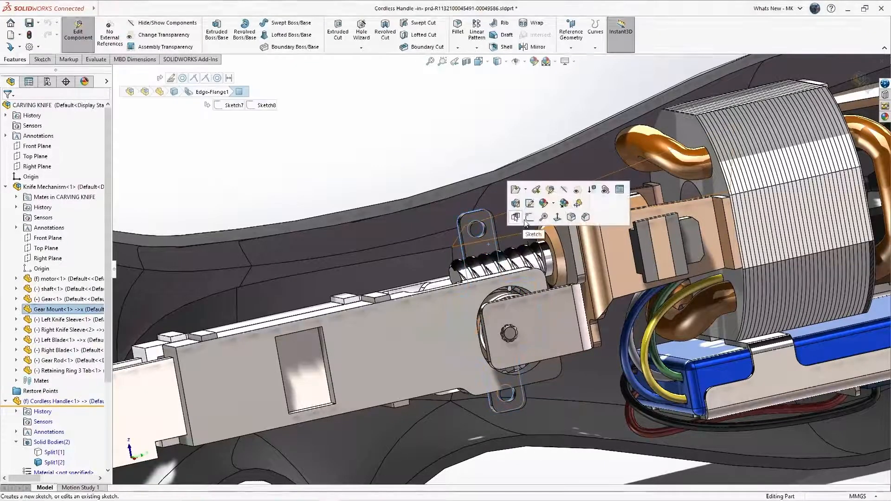
left_click(528, 217)
Convert both 3 mm mount hole edges into sketch circles and start an Extruded Boss/Base.
scroll(586, 246, "down", 5)
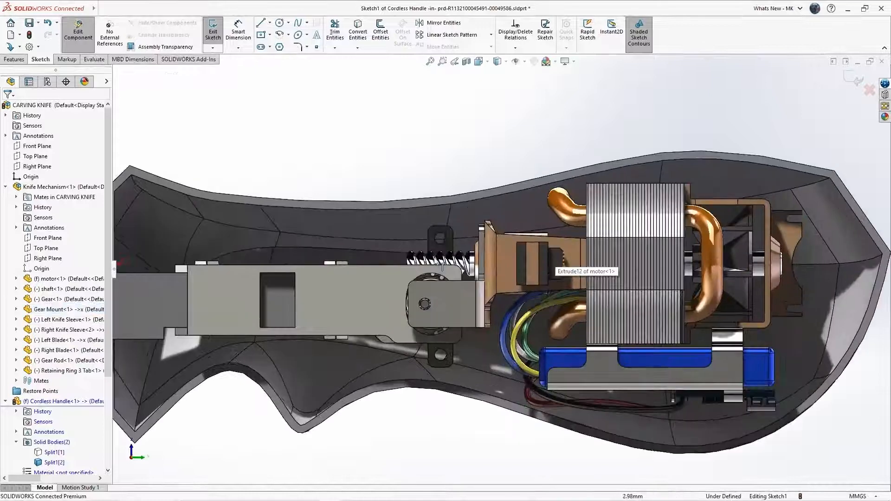
scroll(436, 305, "down", 2)
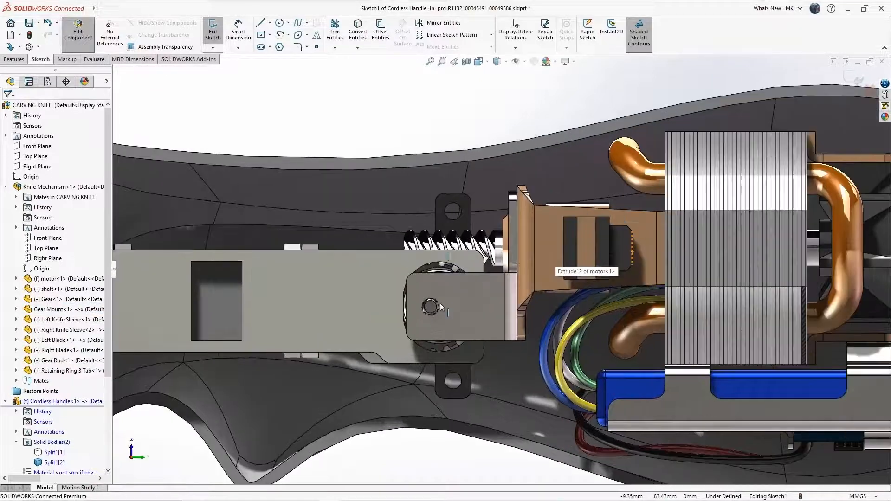
left_click(450, 222)
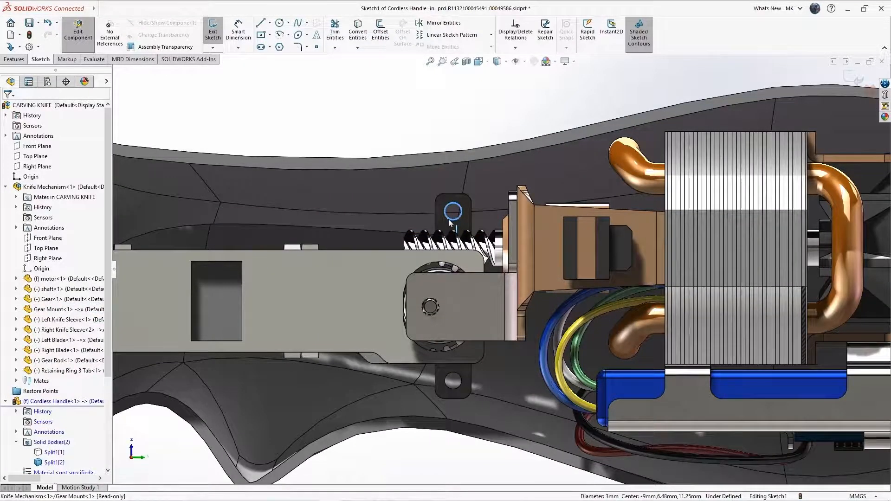
left_click(454, 389, "ctrl")
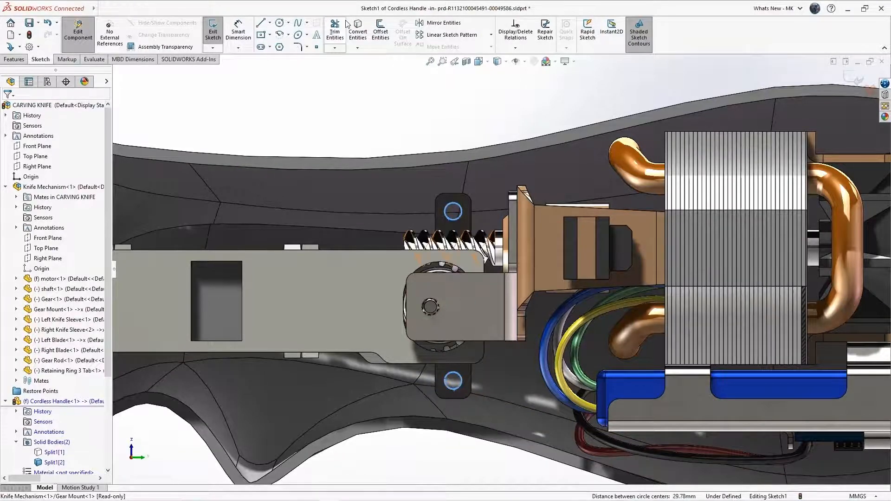
left_click(358, 31)
left_click(13, 58)
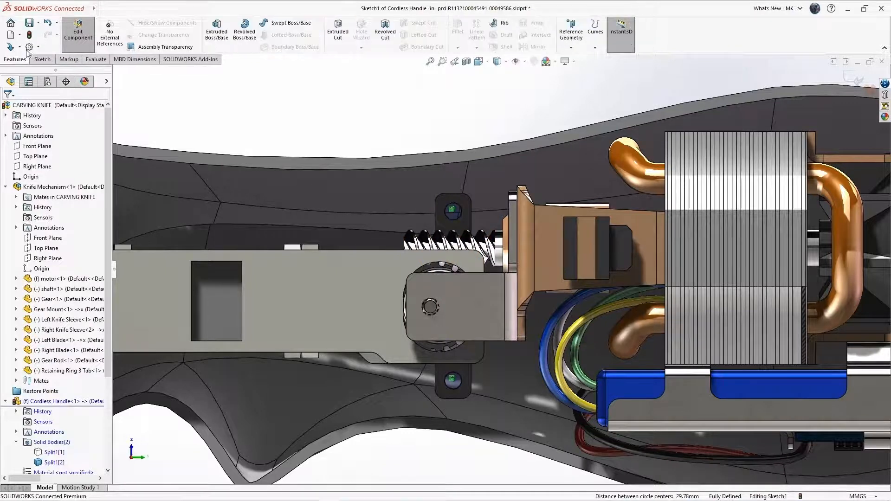
left_click(214, 34)
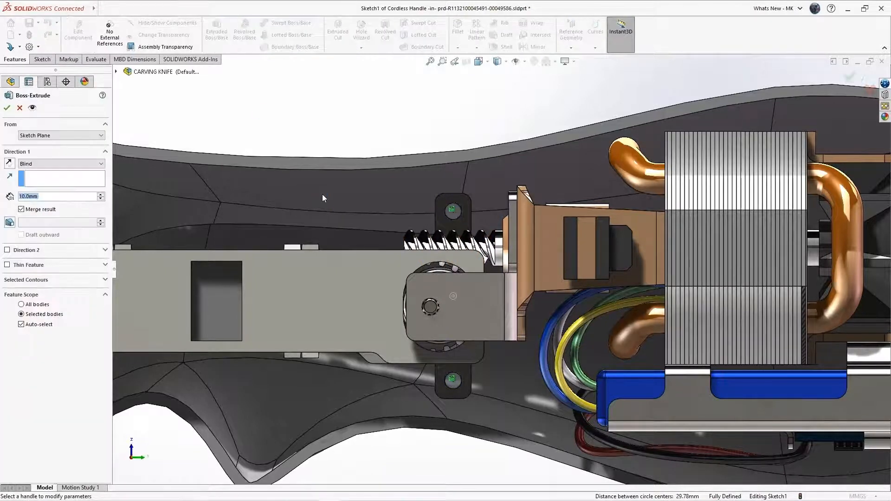
Build Extrude-Thin1 as Up To Next bosses with a 2 mm wall and 2° outward draft.
left_click(65, 164)
left_click(67, 185)
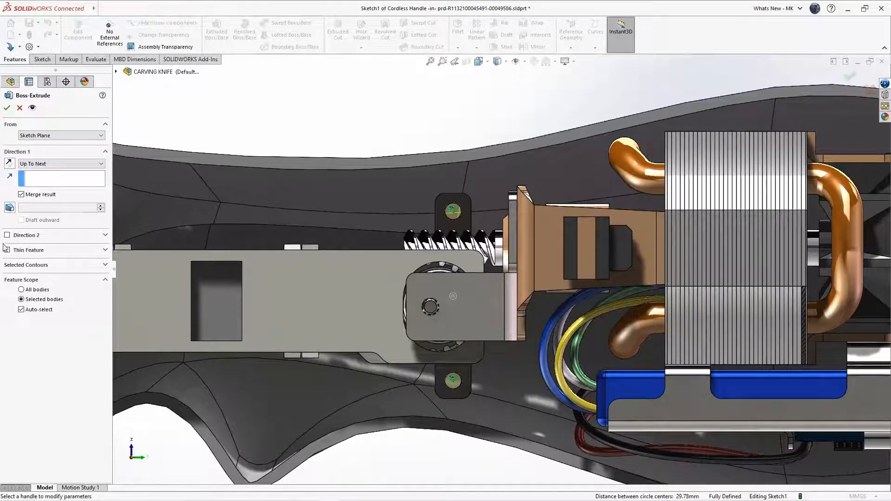
left_click(8, 250)
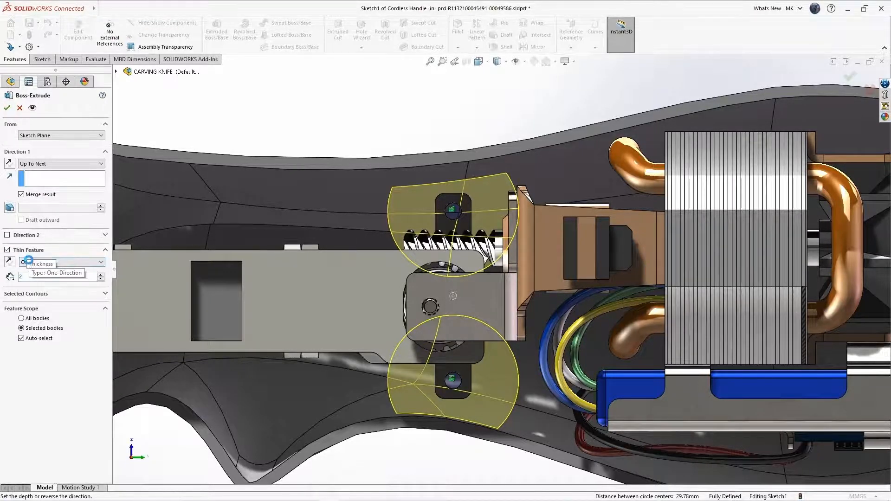
type("2")
key("Return")
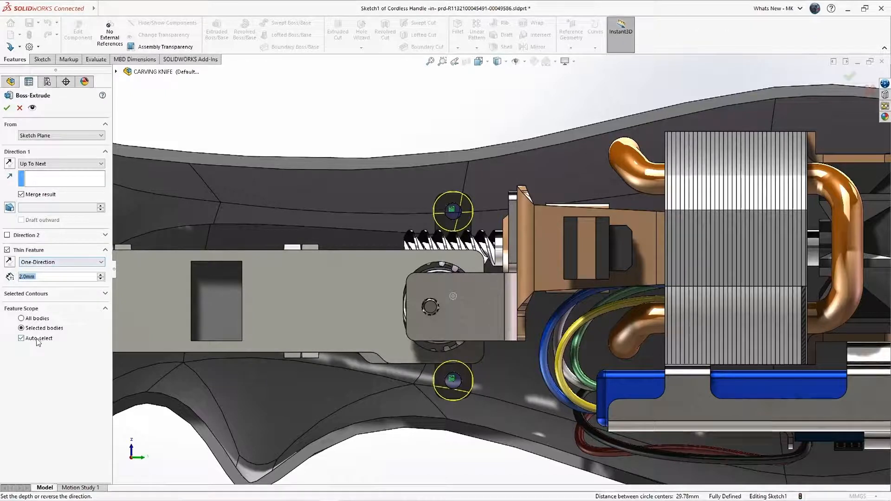
left_click(10, 208)
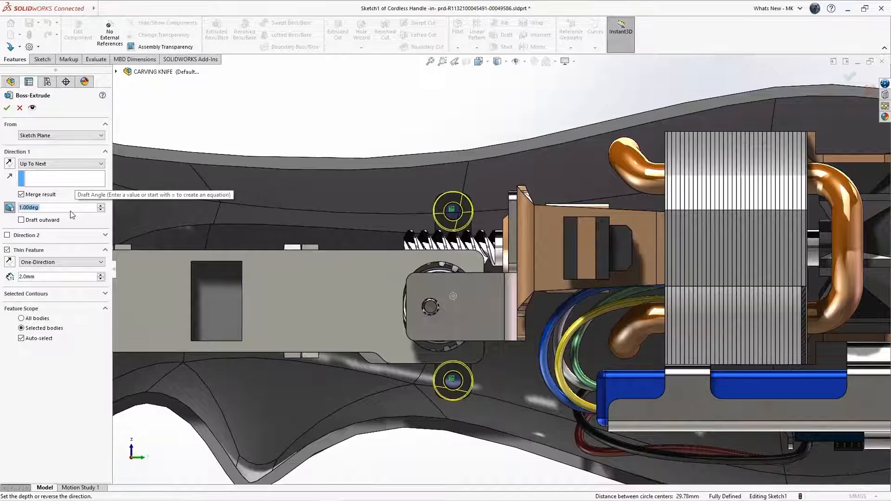
type("2")
key("Return")
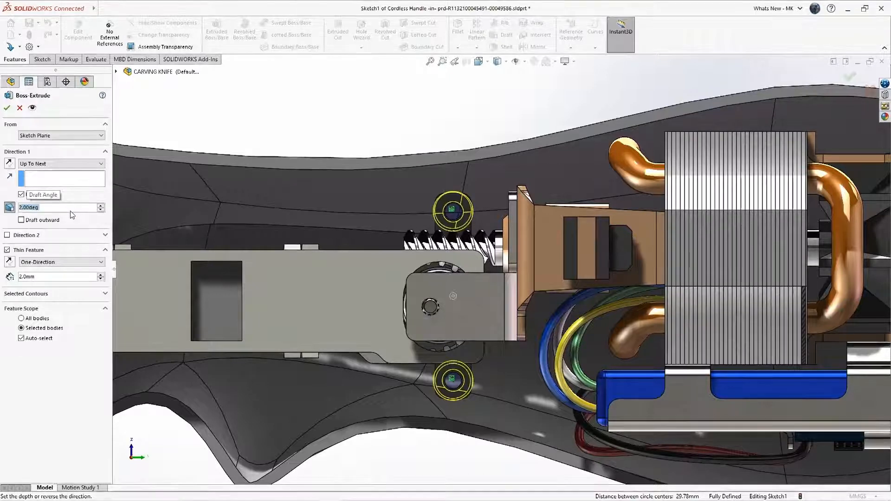
left_click(54, 220)
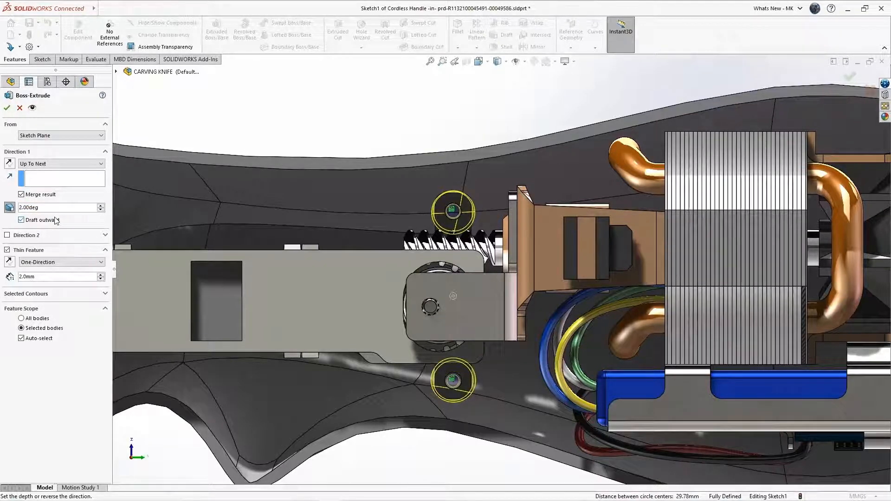
left_click(9, 107)
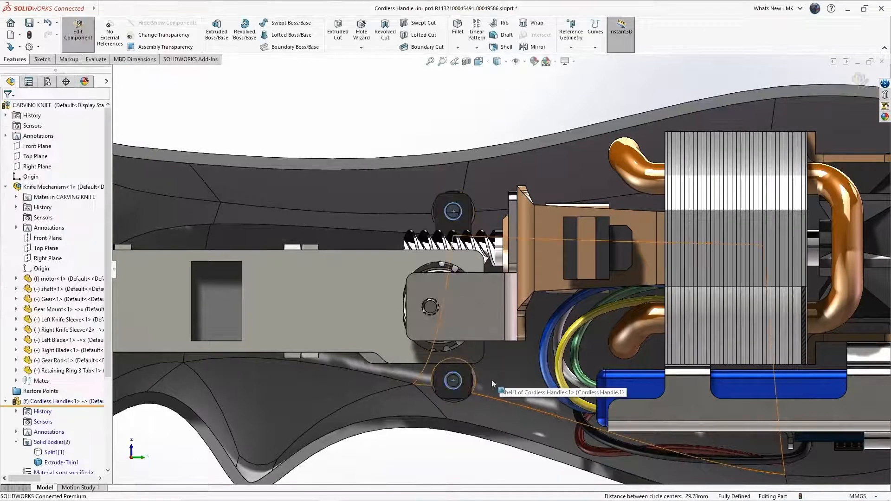
Orbit to the motor bracket and start a sketch on its hidden back face.
left_click(453, 368)
middle_click_drag(478, 381, 450, 384)
scroll(451, 384, "up", 5)
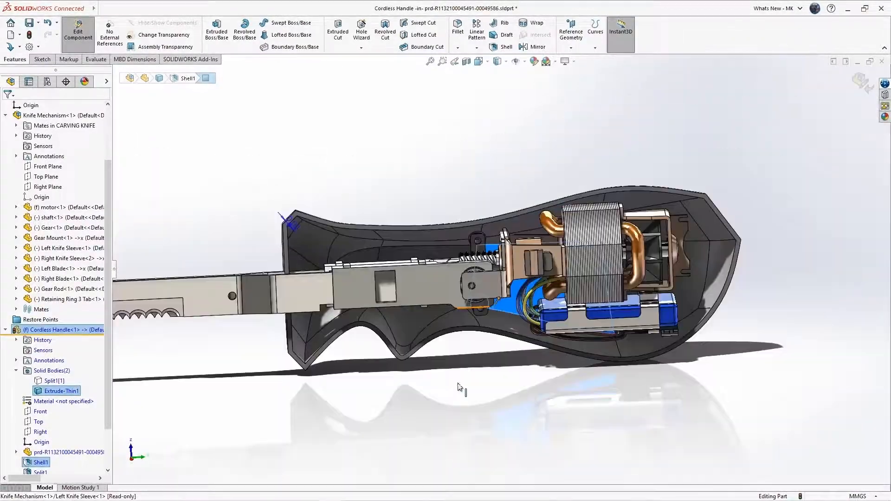
left_click(548, 405)
middle_click(649, 345)
middle_click_drag(649, 345, 608, 358)
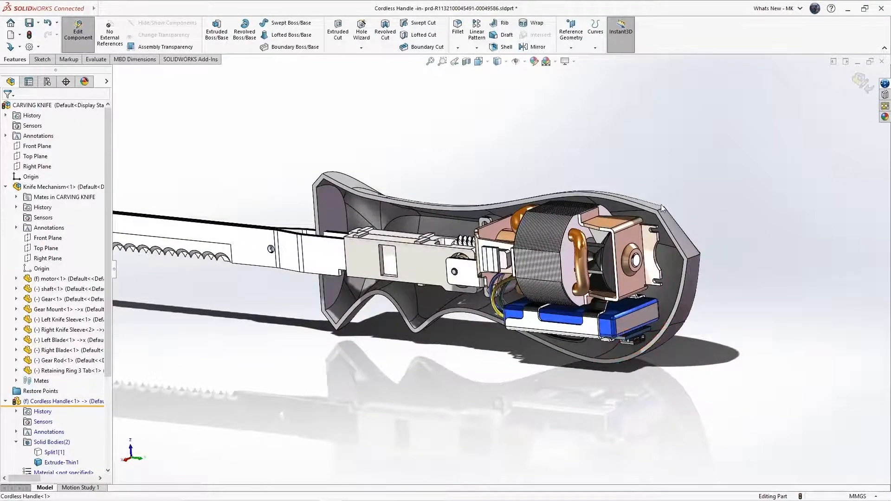
scroll(629, 292, "down", 5)
scroll(629, 292, "down", 2)
left_click(608, 246)
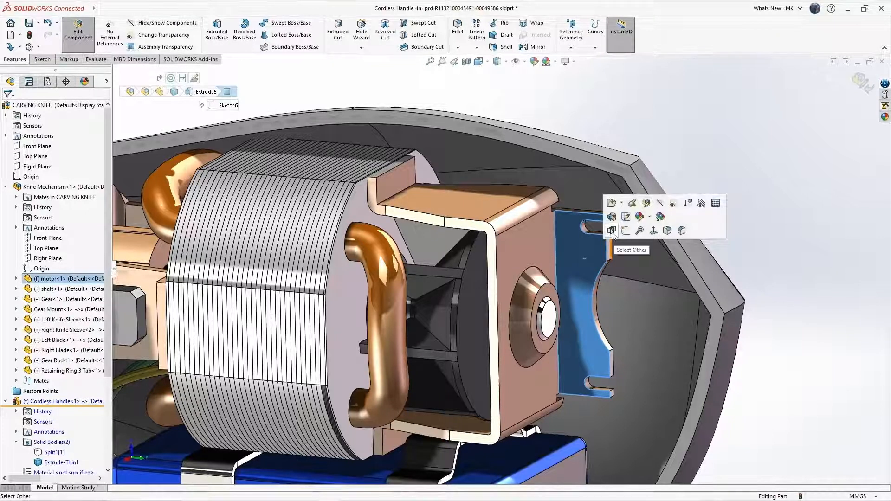
left_click(612, 231)
left_click(587, 257)
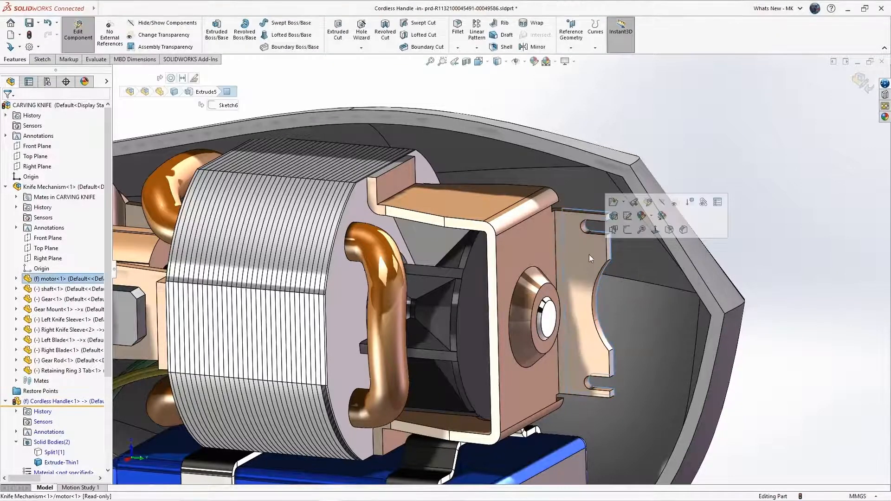
left_click(626, 230)
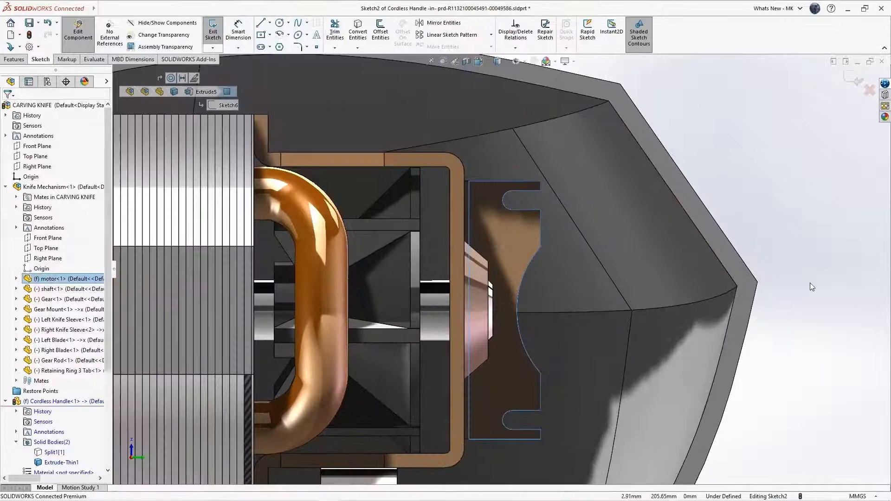
Draw two small circles at the upper and lower slot ends.
left_click(809, 282)
left_click(278, 23)
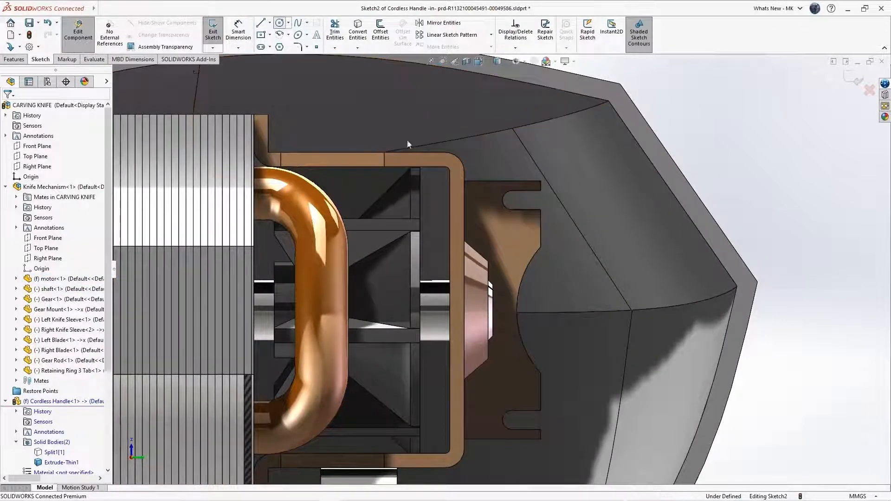
left_click(520, 199)
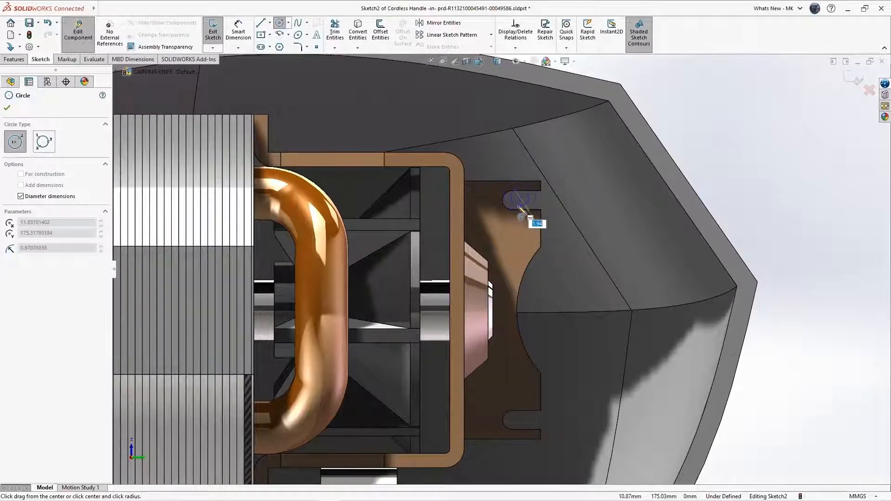
left_click(521, 215)
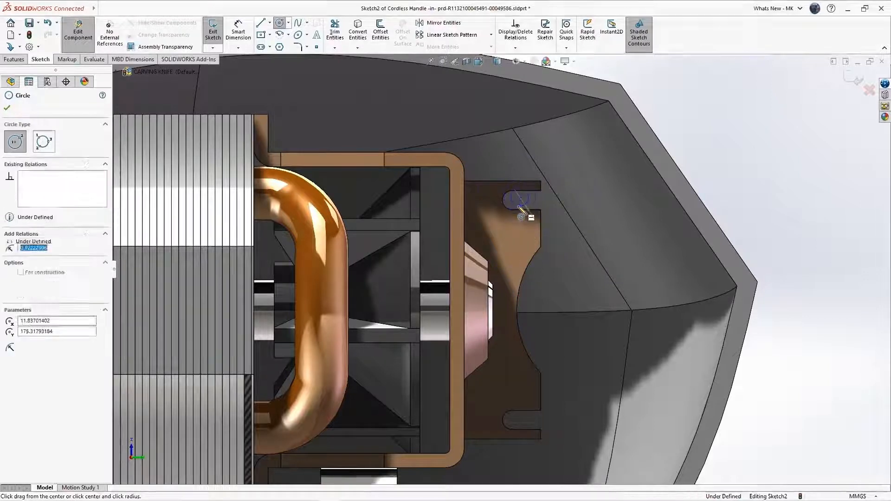
left_click(519, 421)
left_click(522, 429)
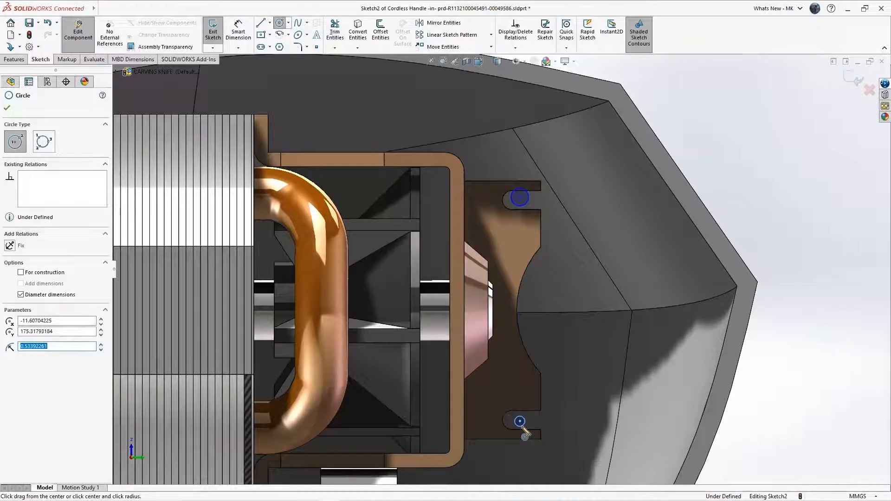
key("Escape")
Make each circle coradial with its slot-end arc, then begin an Extruded Boss/Base.
left_click(518, 425)
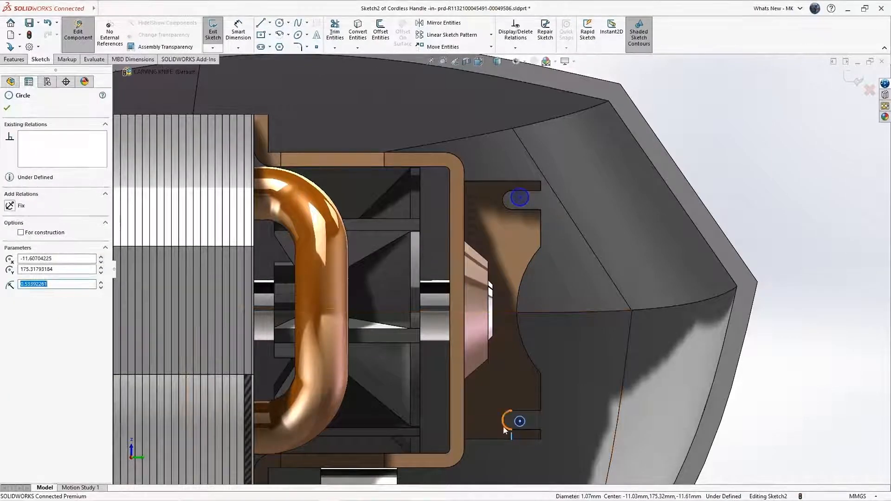
left_click(503, 427, "ctrl")
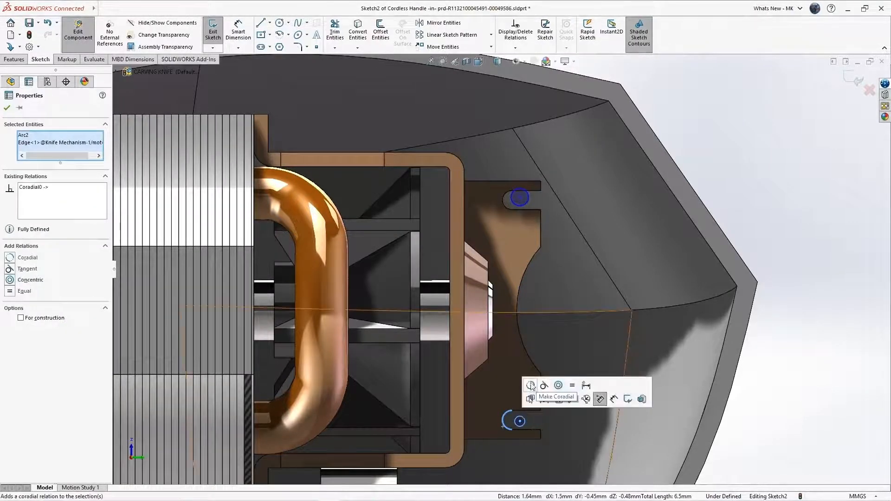
left_click(531, 386)
left_click(512, 200)
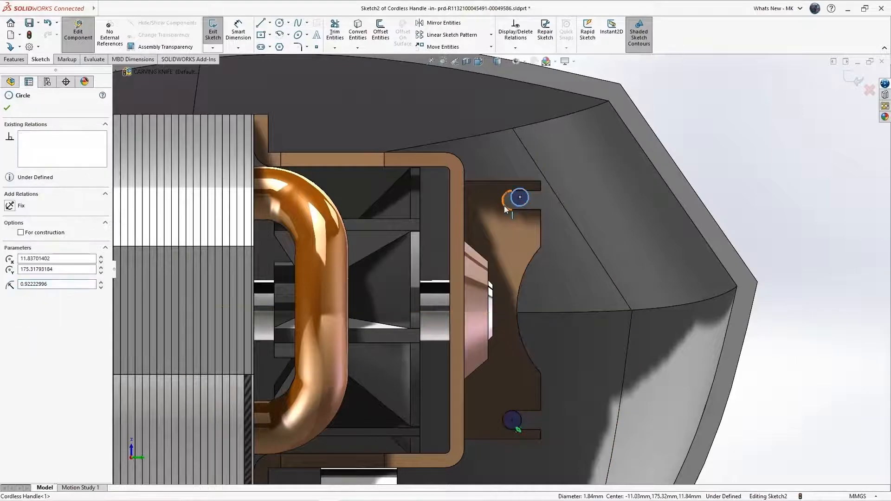
left_click(504, 205, "ctrl")
left_click(532, 165)
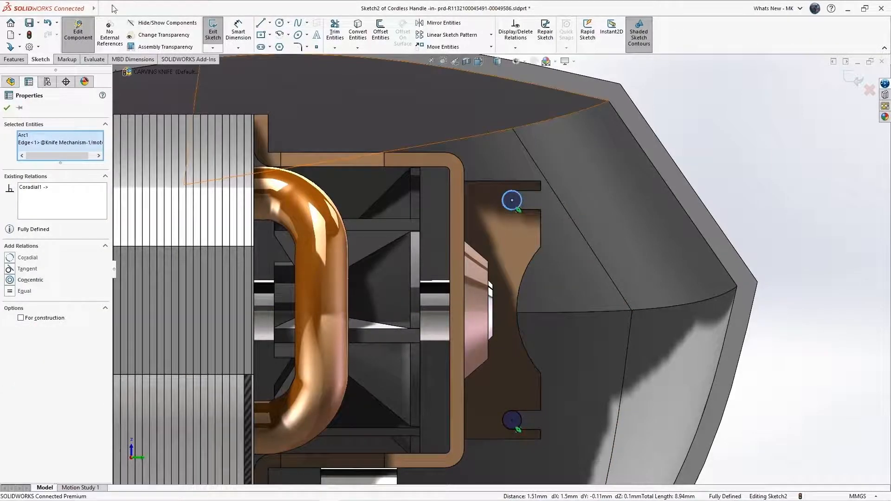
left_click(14, 59)
left_click(225, 38)
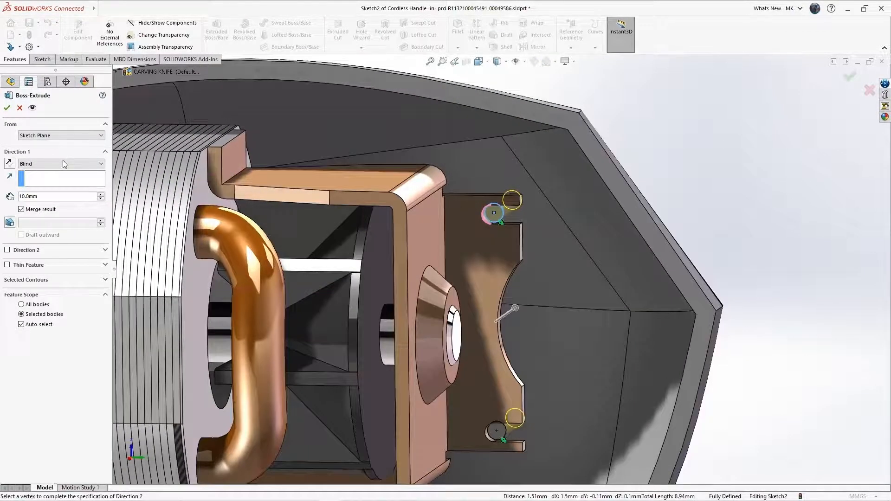
Extrude Sketch2 Up To Next with 2.00° outward draft and a 2.0 mm thin wall.
left_click(62, 162)
left_click(50, 180)
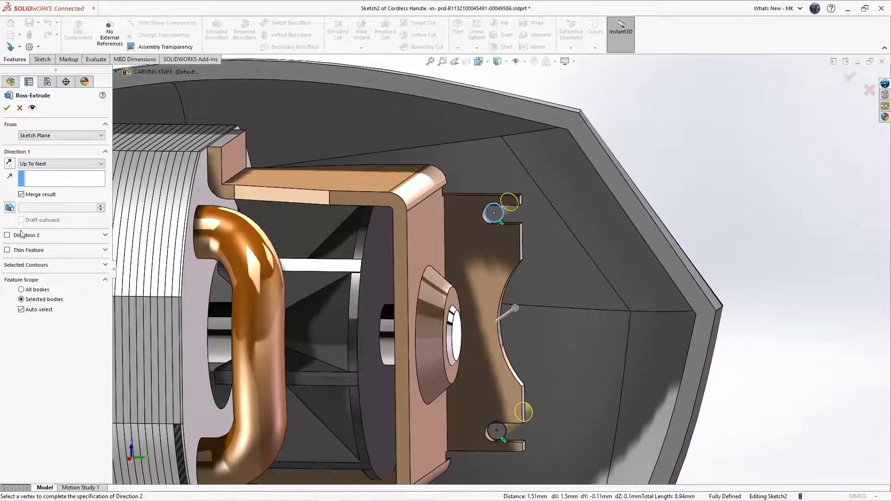
left_click(9, 209)
left_click(42, 219)
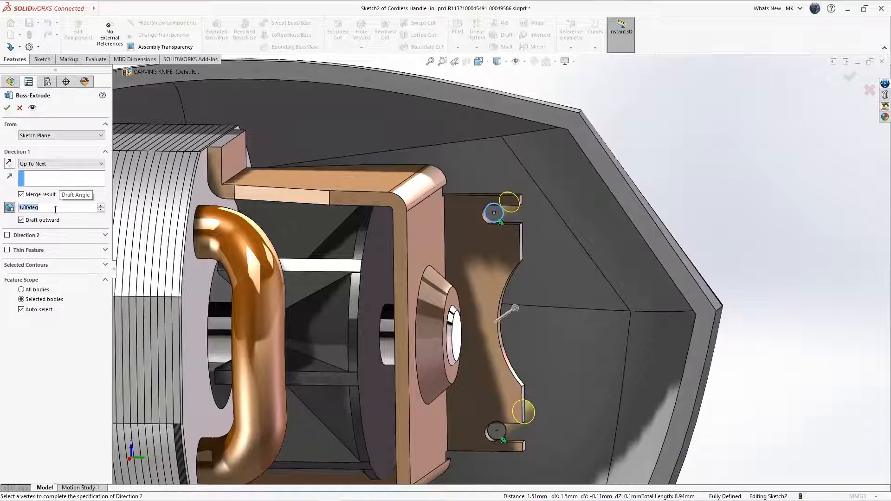
scroll(56, 210, "up", 1)
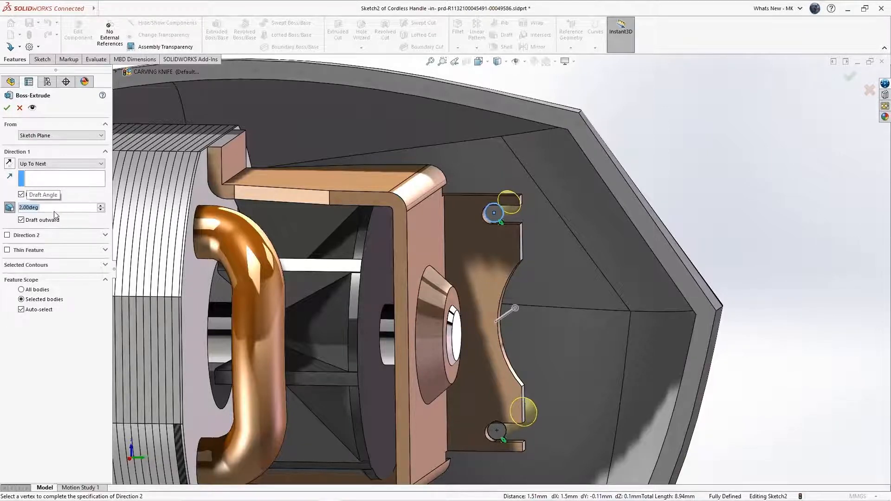
left_click(8, 250)
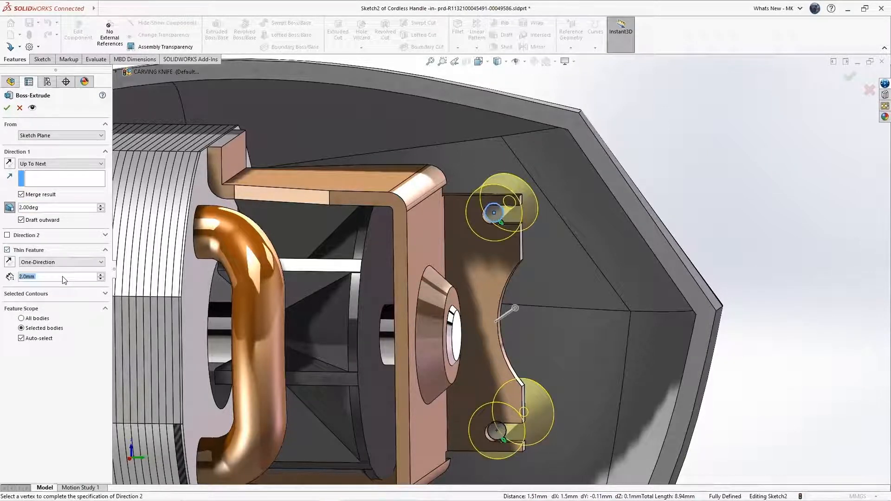
left_click(7, 108)
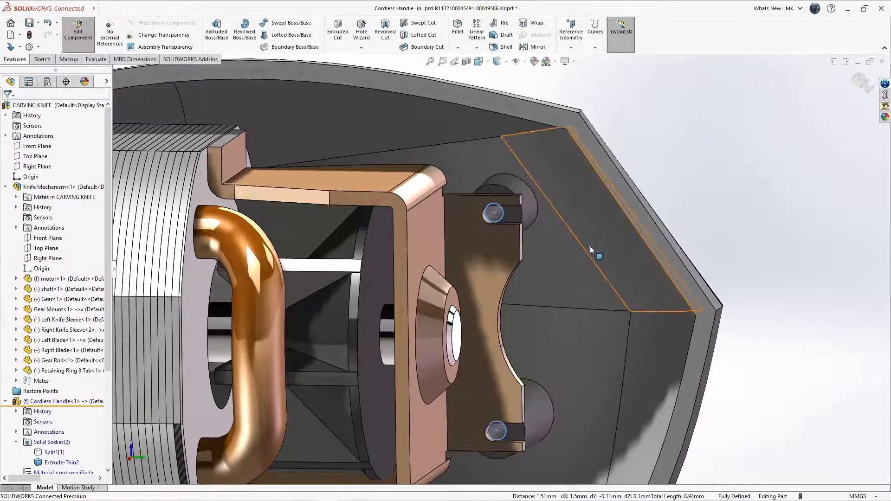
Start a new sketch on the Cordless Handle's Top plane.
scroll(723, 262, "up", 5)
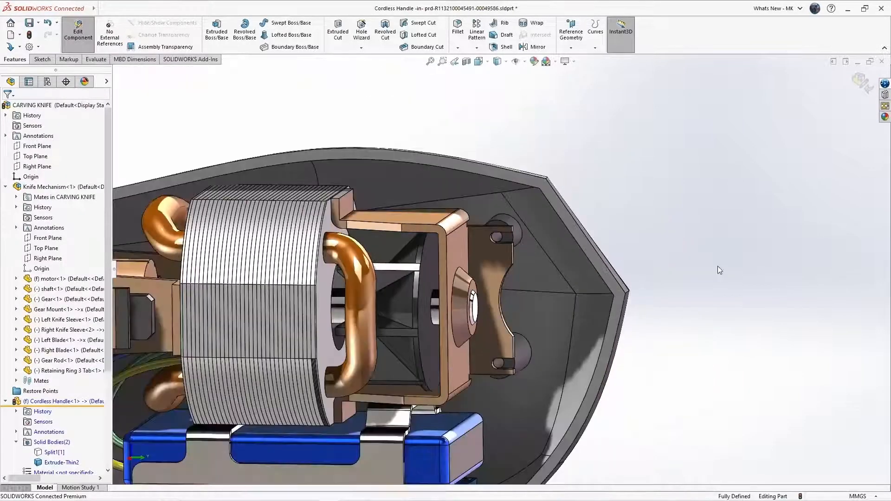
mouse_move(441, 295)
middle_mouse_down()
mouse_move(455, 286)
mouse_move(433, 306)
middle_mouse_up()
scroll(433, 301, "up", 3)
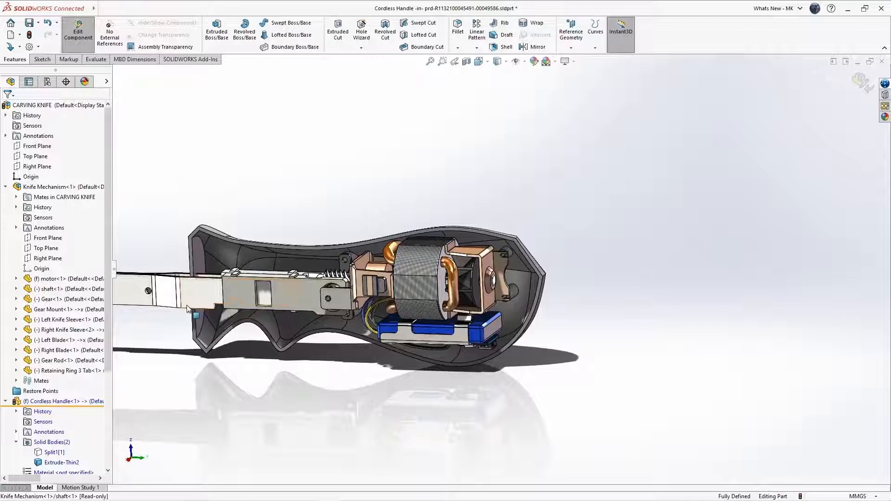
scroll(41, 441, "down", 2)
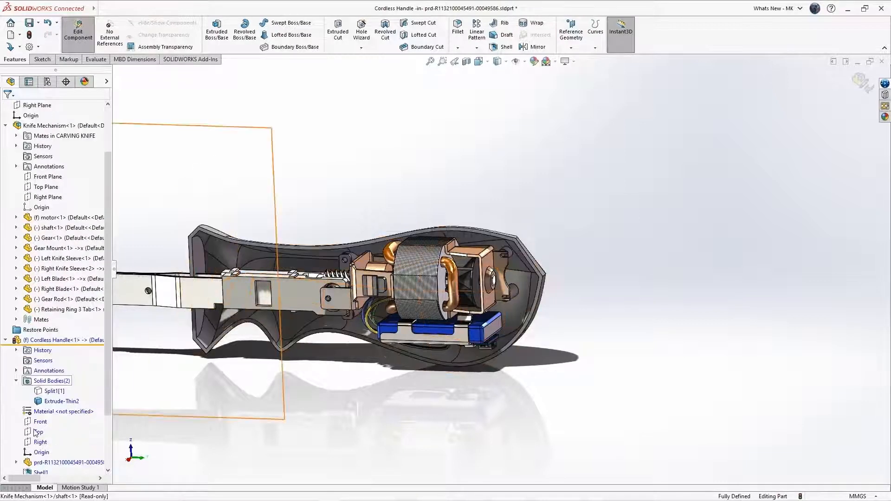
left_click(37, 433)
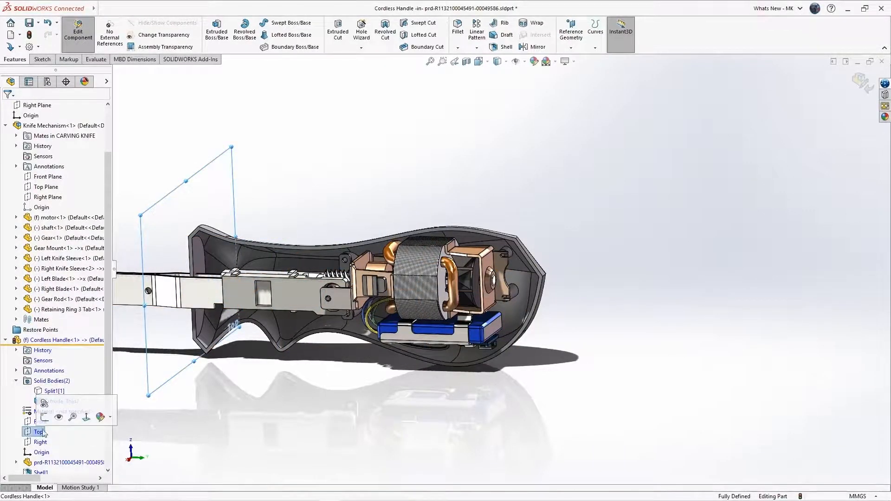
left_click(44, 416)
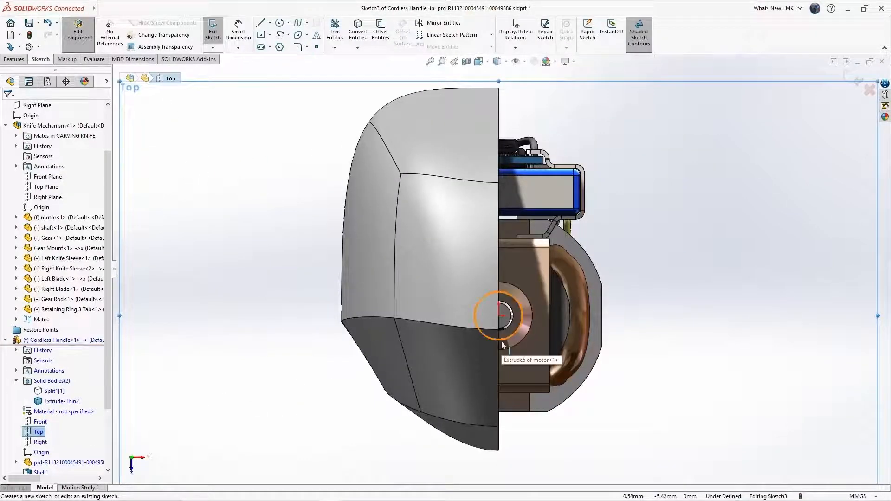
Rotate the view 180° and place a centre rectangle's centre on the blade slot.
key("shift+Up")
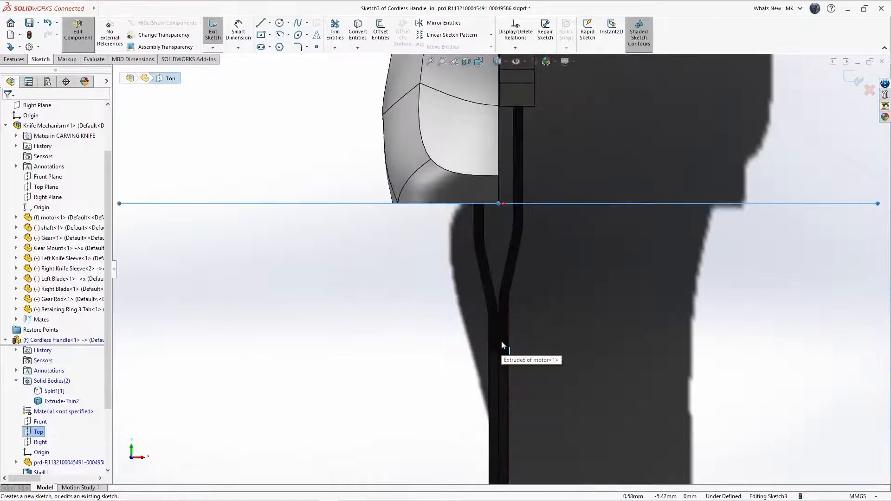
key("shift+Up")
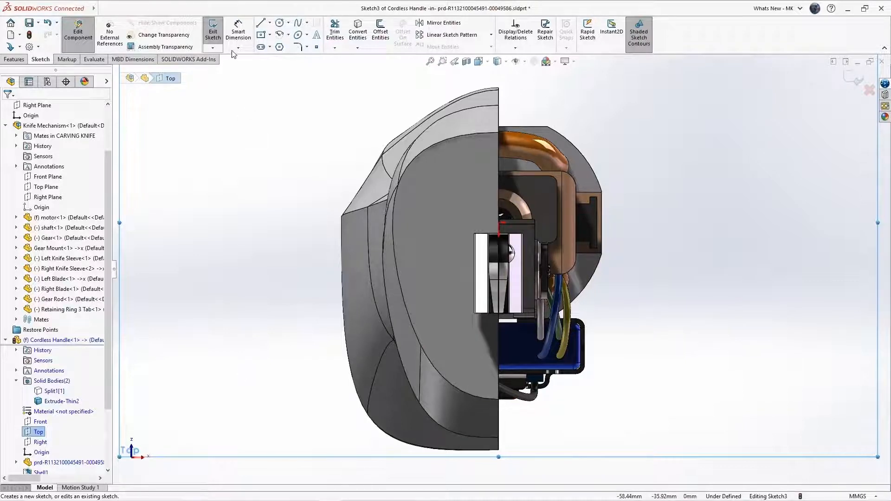
left_click(261, 35)
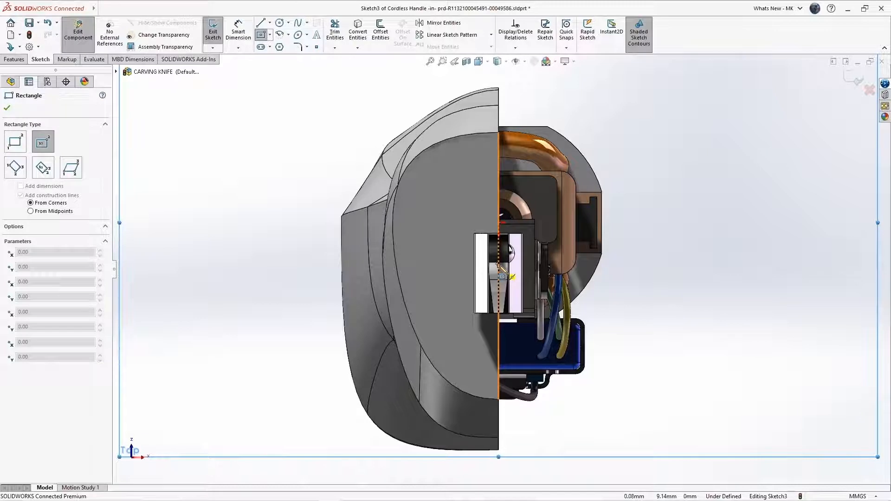
left_click(499, 266)
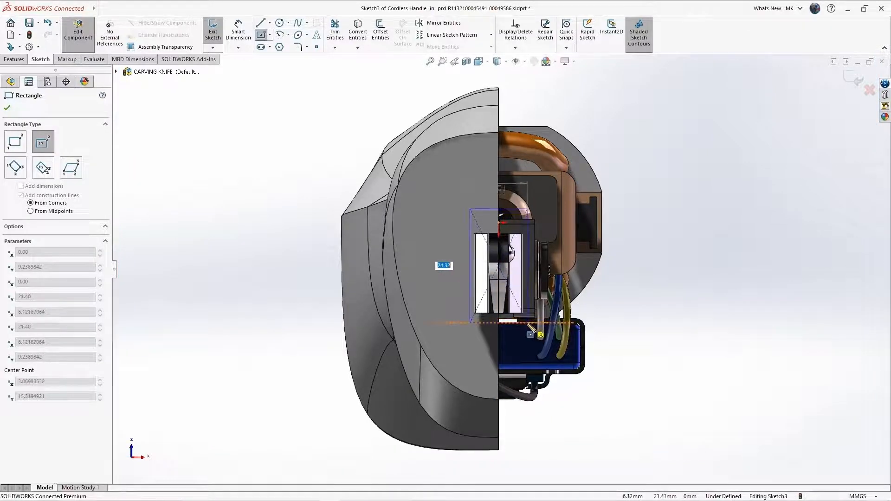
Cut the rectangle Through All in Direction 1 and Up To Next in Direction 2, then fit the view.
left_click(527, 323)
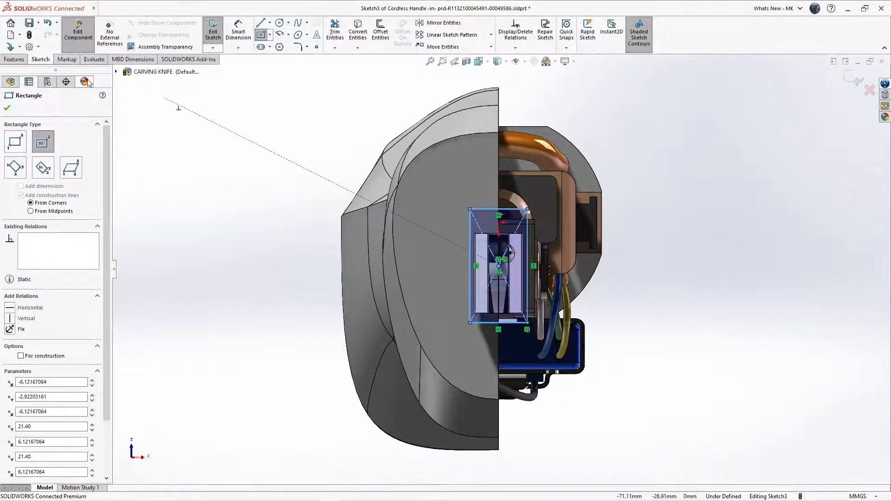
left_click(15, 60)
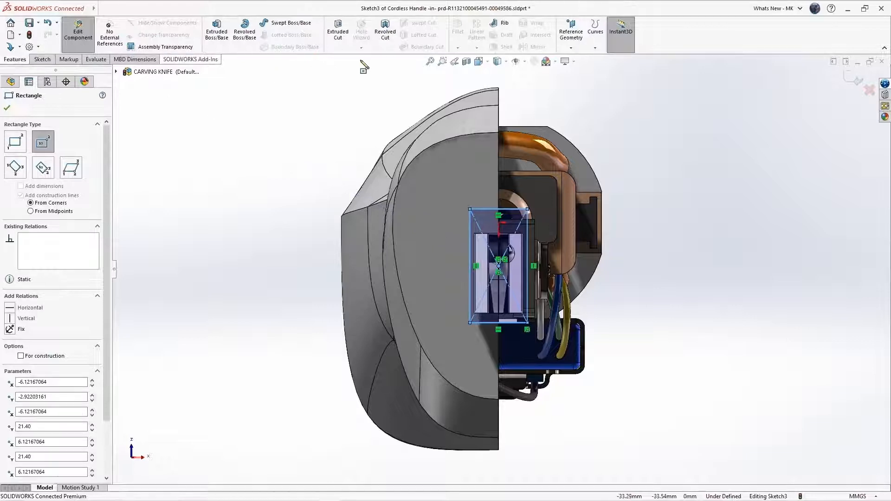
left_click(338, 33)
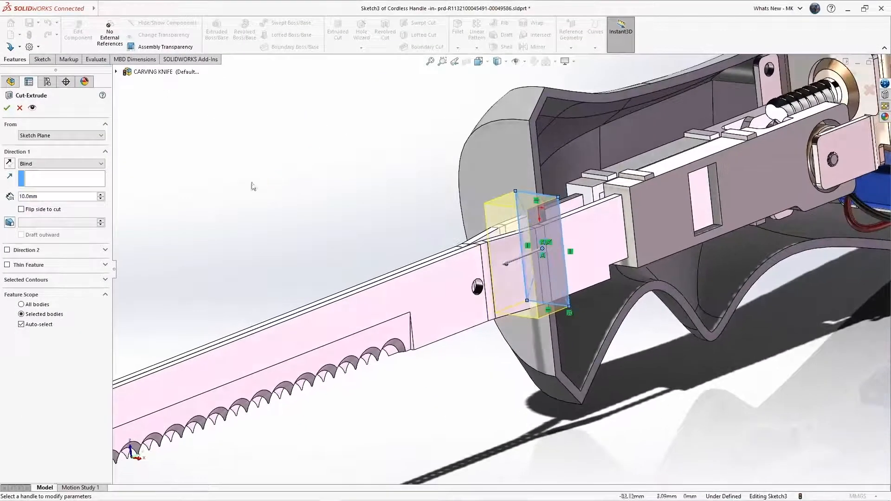
left_click(42, 164)
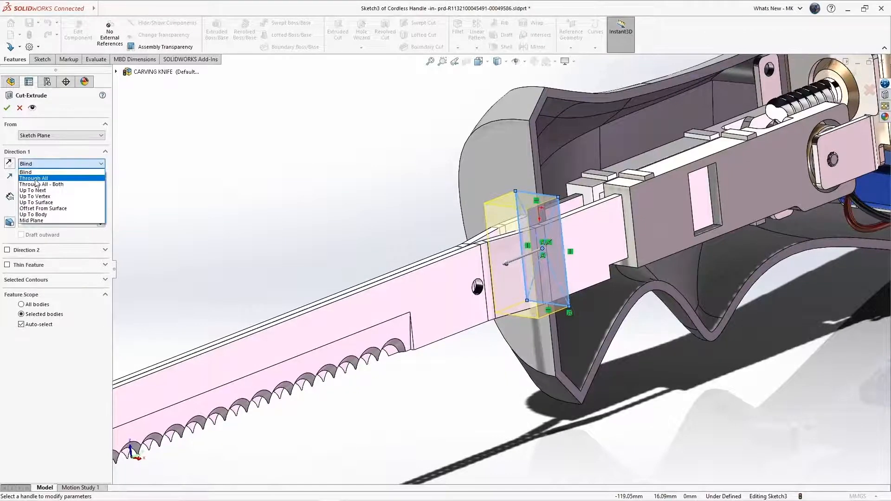
left_click(38, 179)
left_click(8, 235)
left_click(33, 246)
left_click(35, 267)
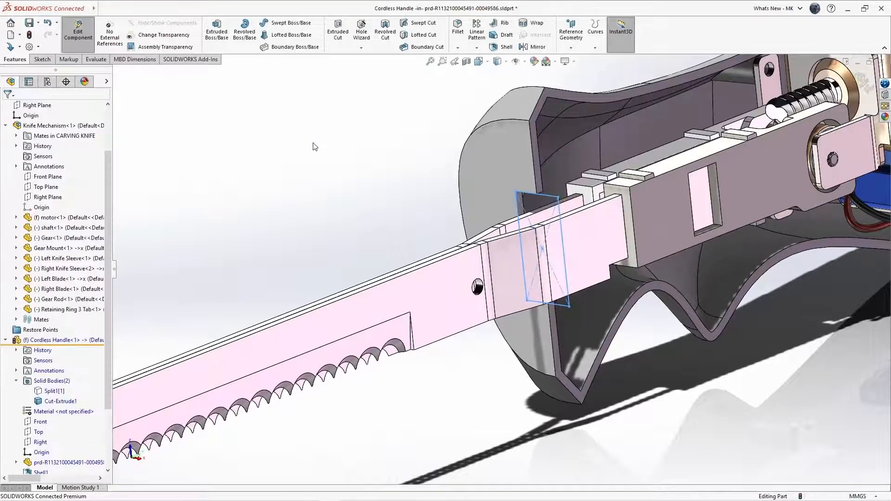
key("f")
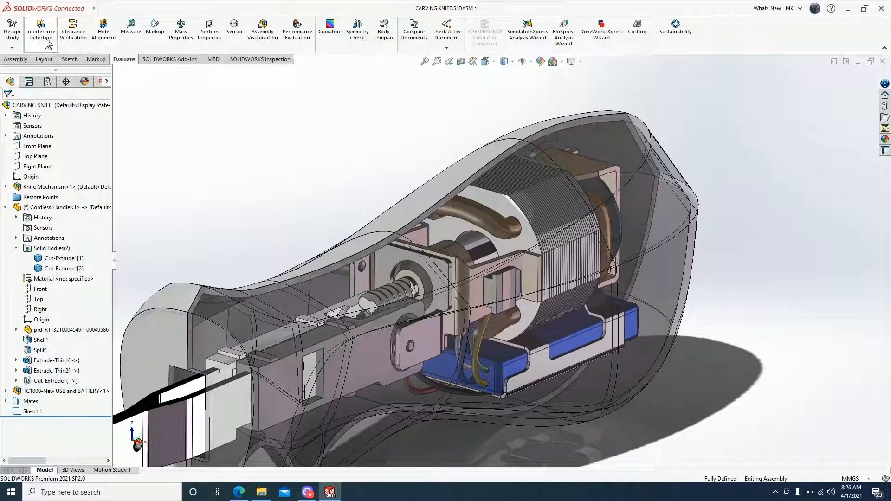
Set up Interference Detection between only the Cordless Handle and the motor.
left_click(45, 35)
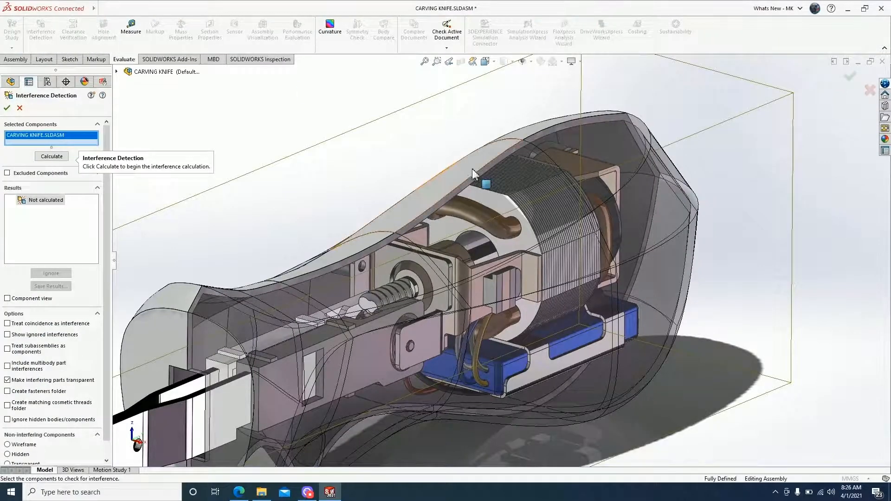
right_click(40, 135)
left_click(63, 139)
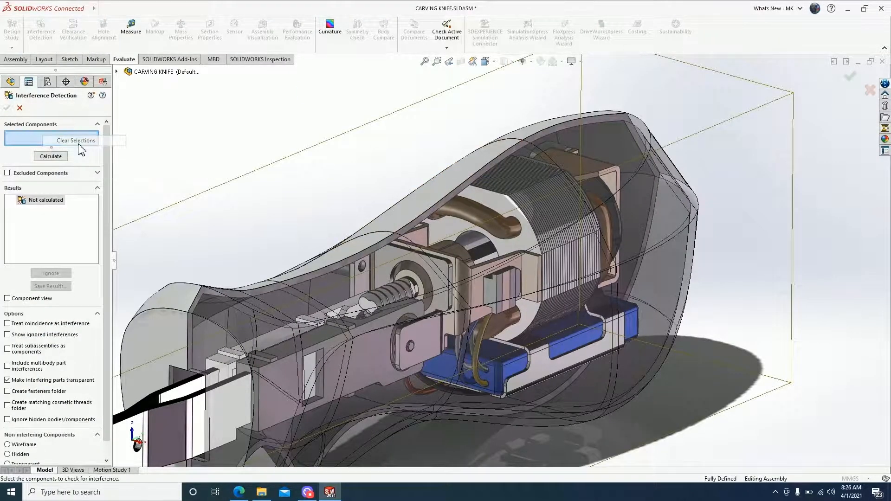
left_click(426, 203)
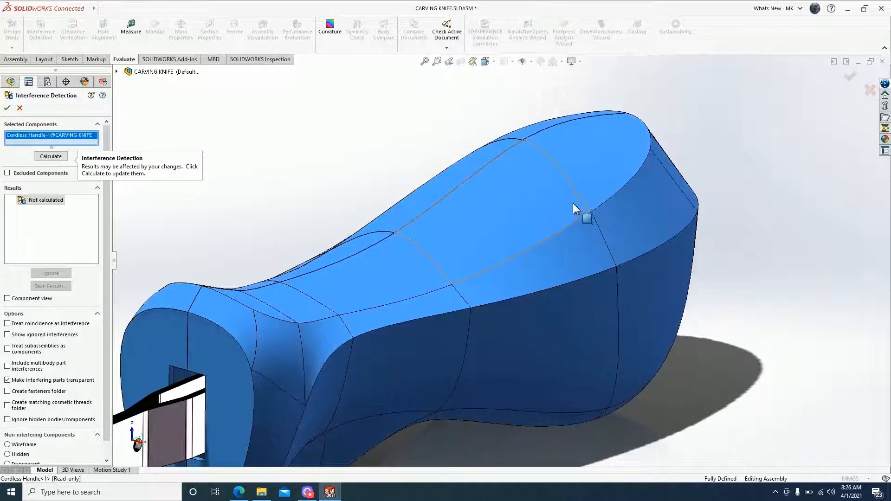
left_click(117, 72)
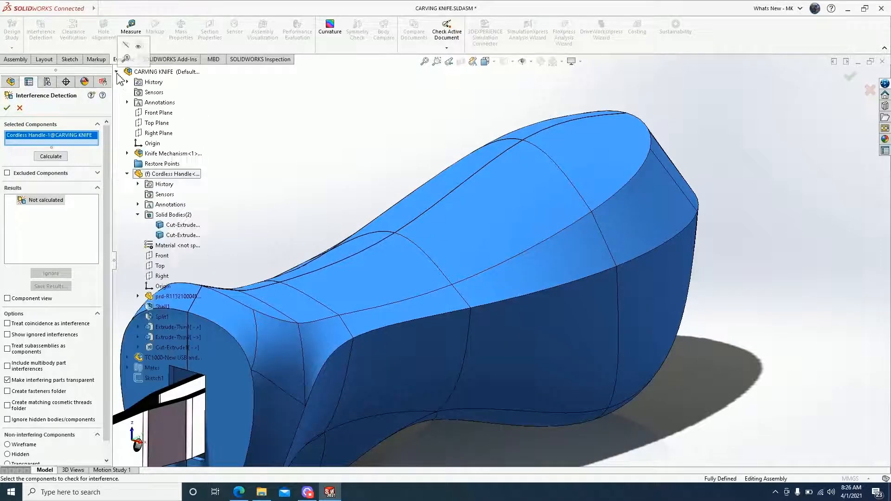
left_click(127, 153)
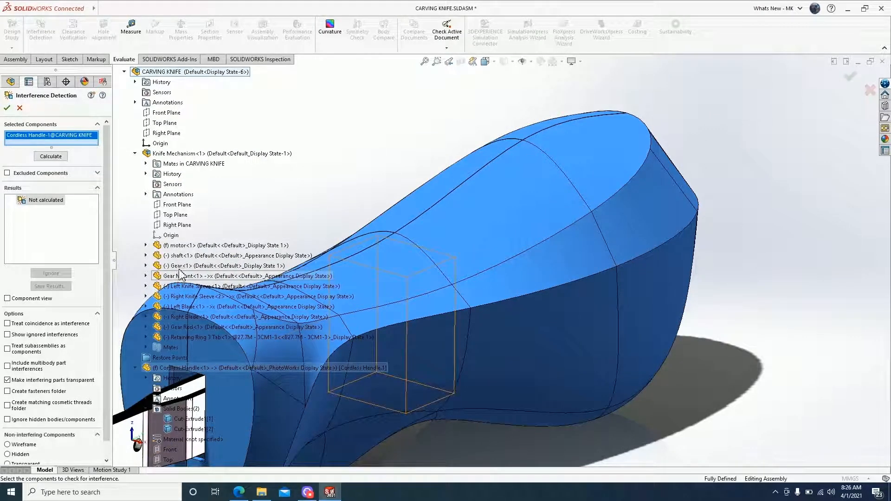
left_click(187, 246)
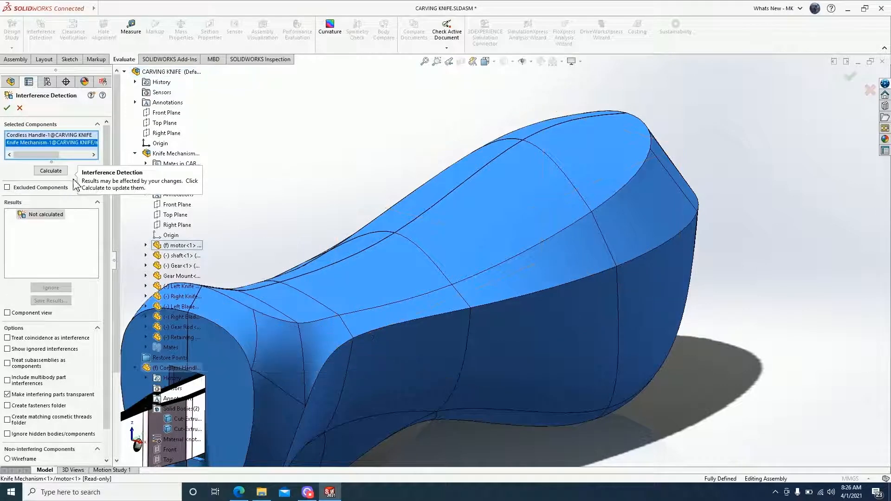
Calculate interferences and display both 17.95 mm³ overlaps on the model.
left_click(60, 172)
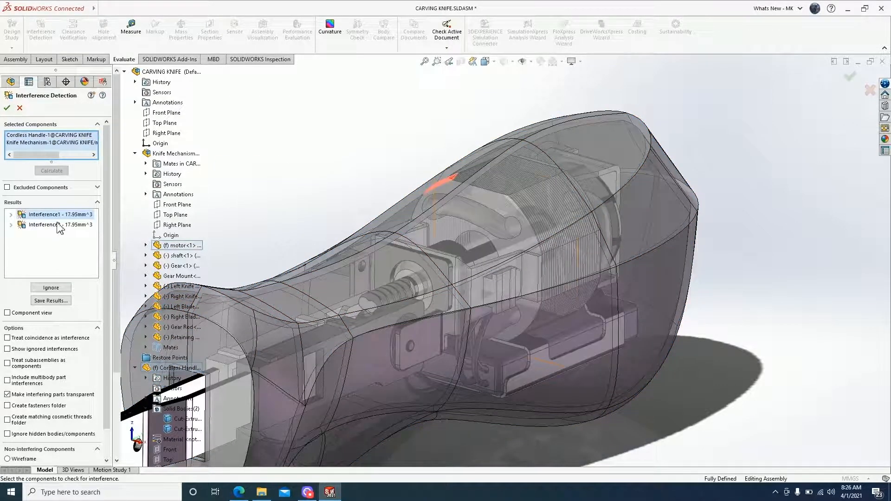
left_click(56, 225)
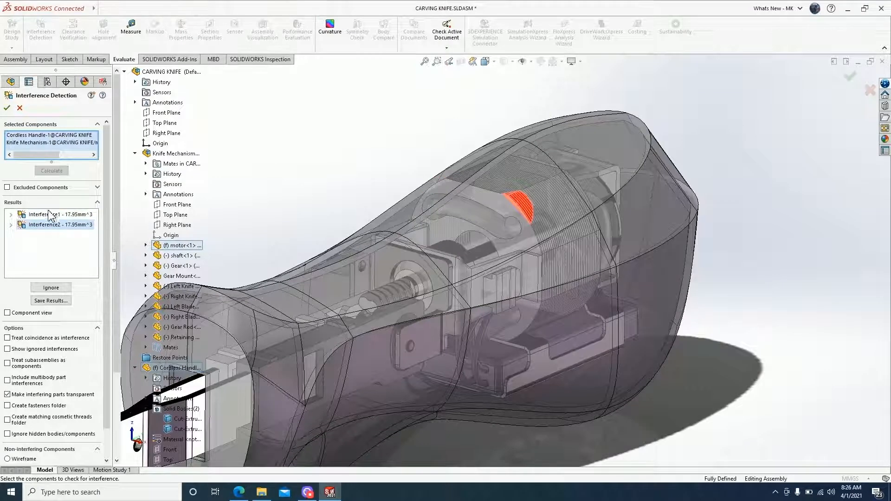
left_click(45, 216, "ctrl")
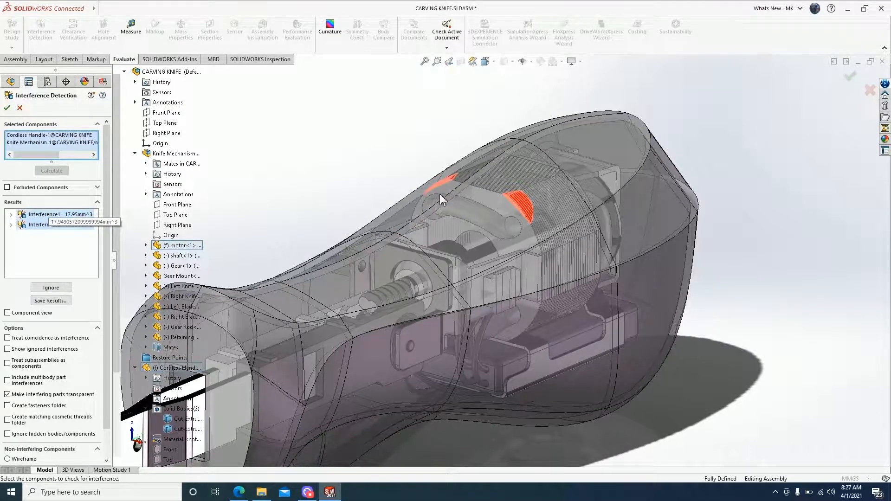
scroll(420, 198, "down", 2)
scroll(420, 198, "up", 3)
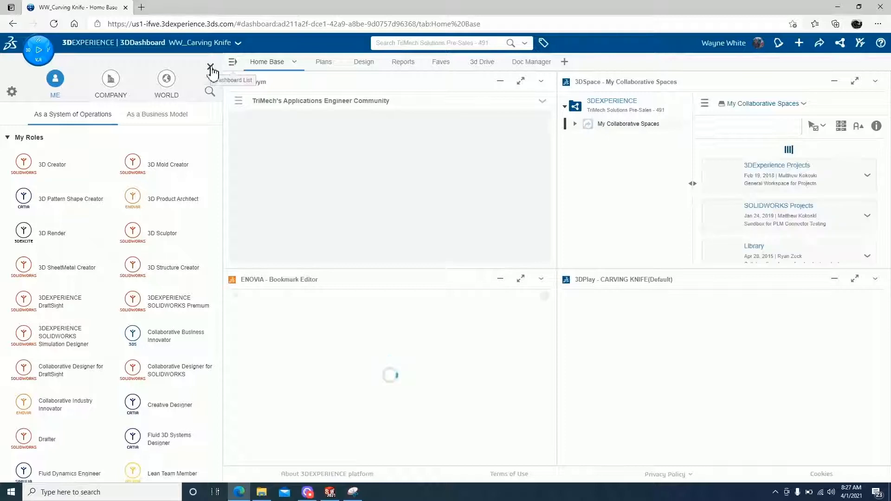
Open the Consumer Products community full-size and begin a new post.
left_click(210, 67)
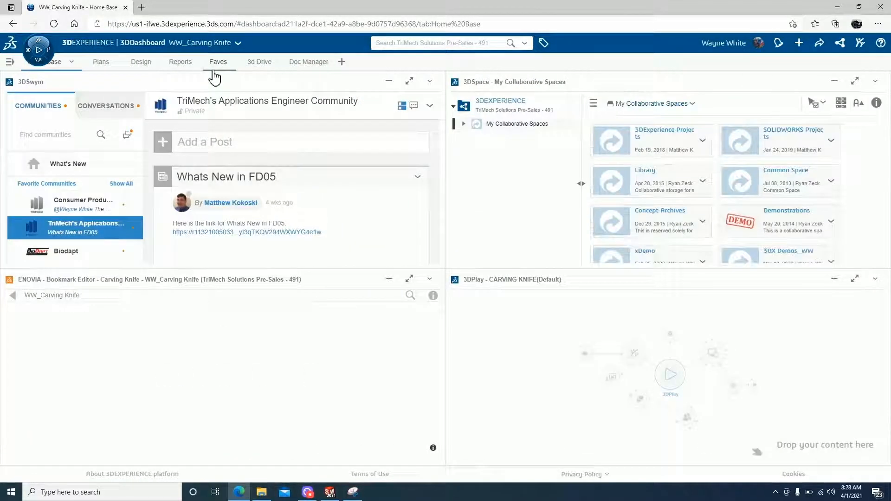
left_click(80, 208)
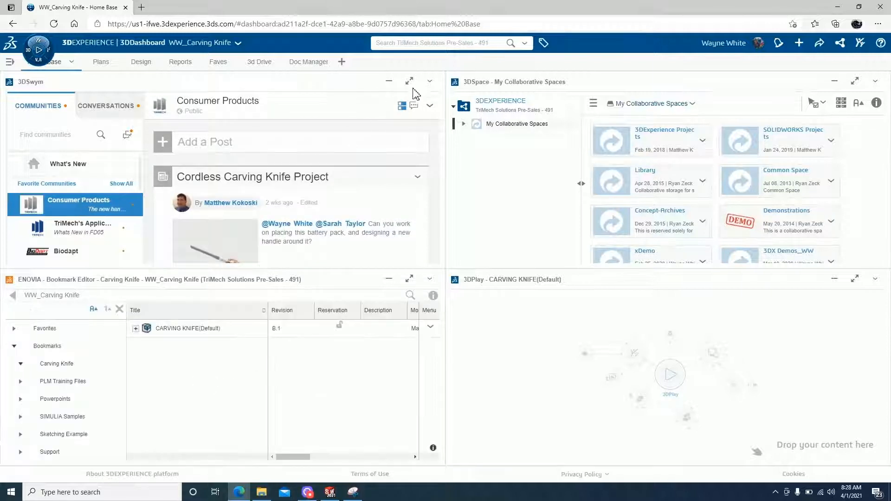
left_click(409, 82)
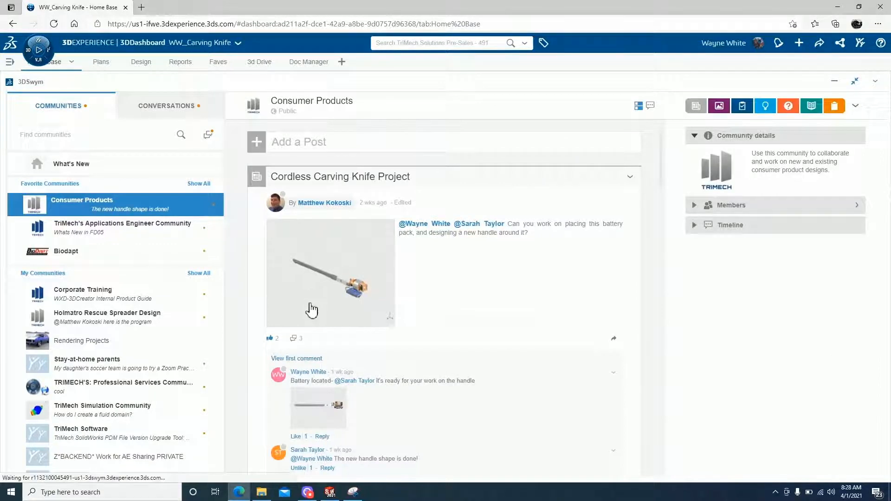
scroll(310, 309, "down", 3)
scroll(310, 309, "down", 1)
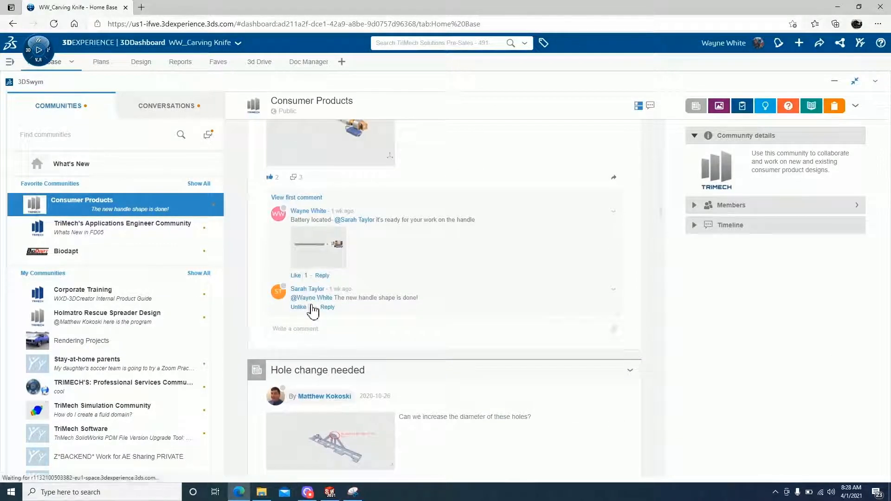
mouse_move(310, 303)
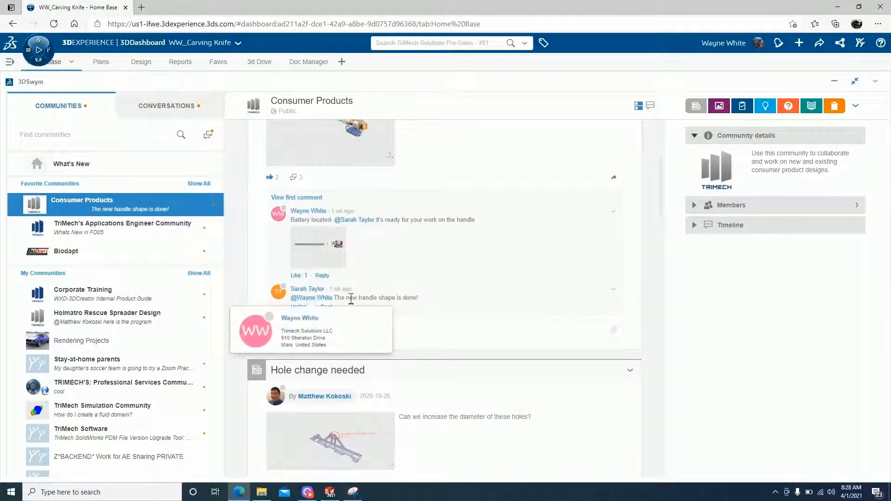
scroll(430, 286, "up", 3)
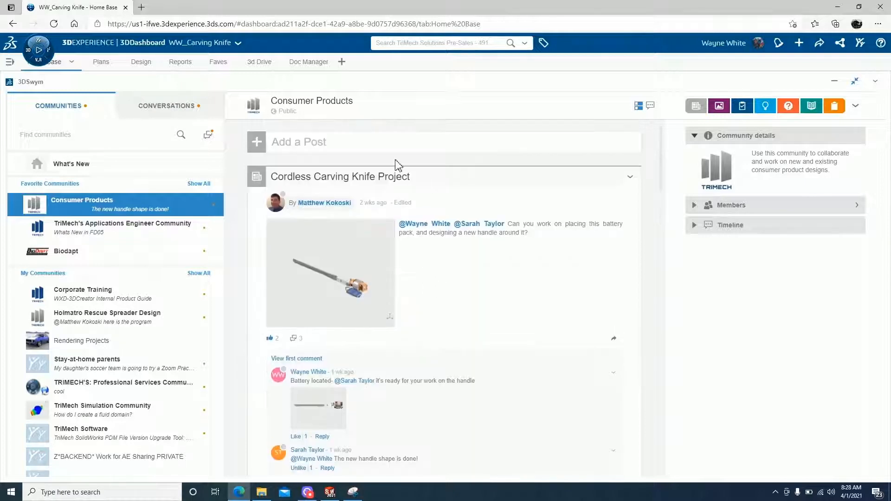
left_click(338, 145)
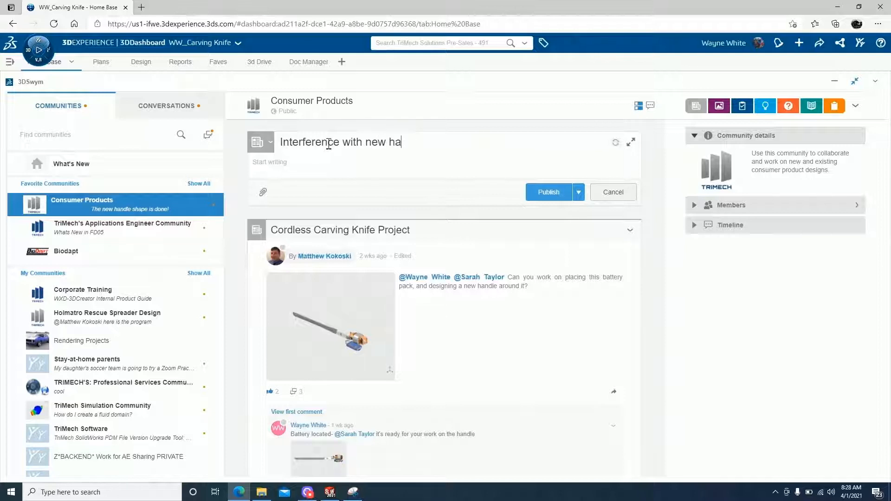
Complete the title, @-mention a teammate asking them to modify the handle, and attach media.
type("the motor!")
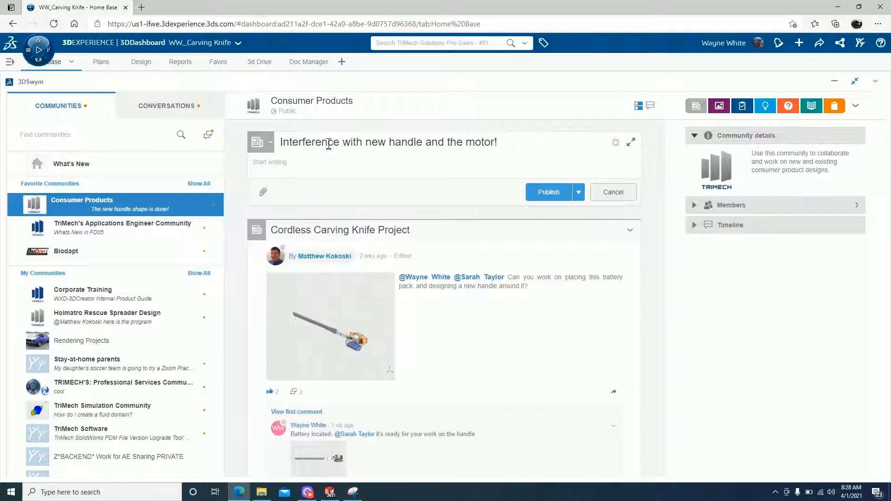
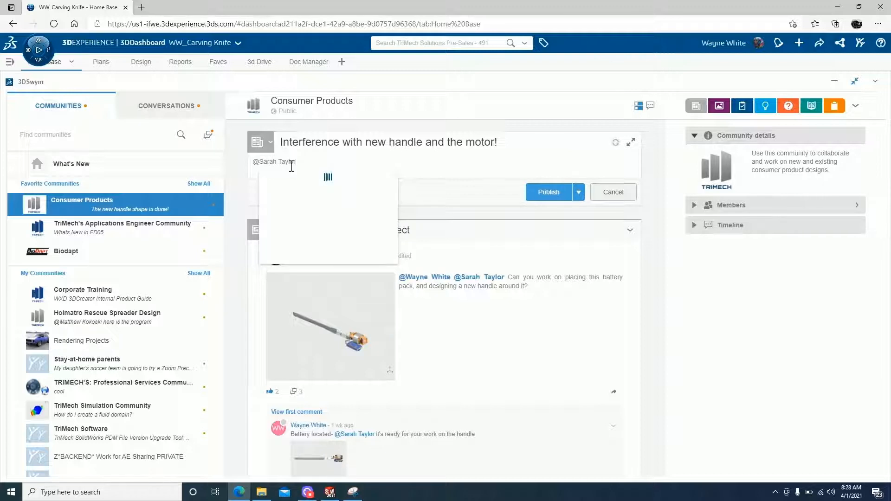
key("Return")
type("can you make some modifications to the handle to compensate?")
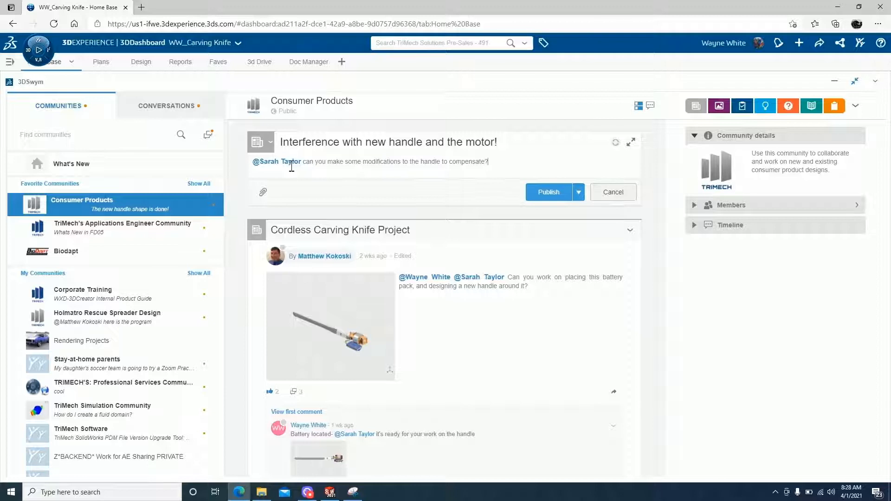
left_click(263, 192)
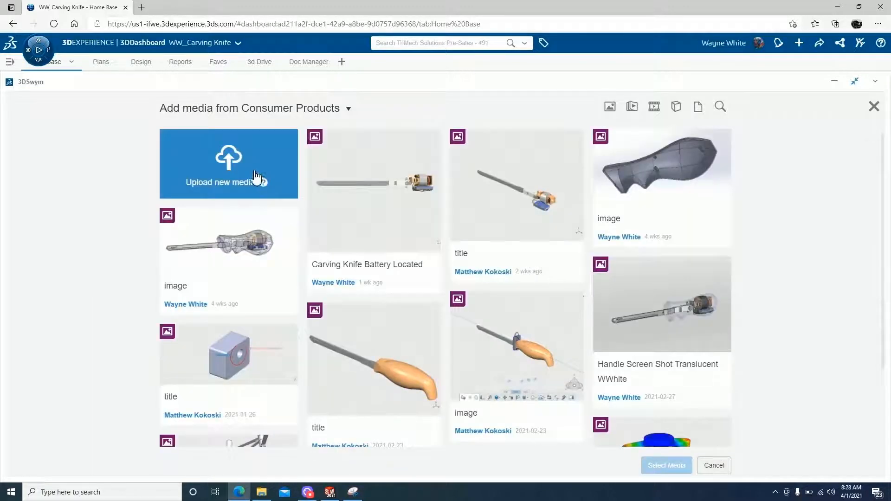
Save the Snipping Tool capture as Interference_Handle.PNG in the Carving Knife Demo Share folder.
left_click(254, 172)
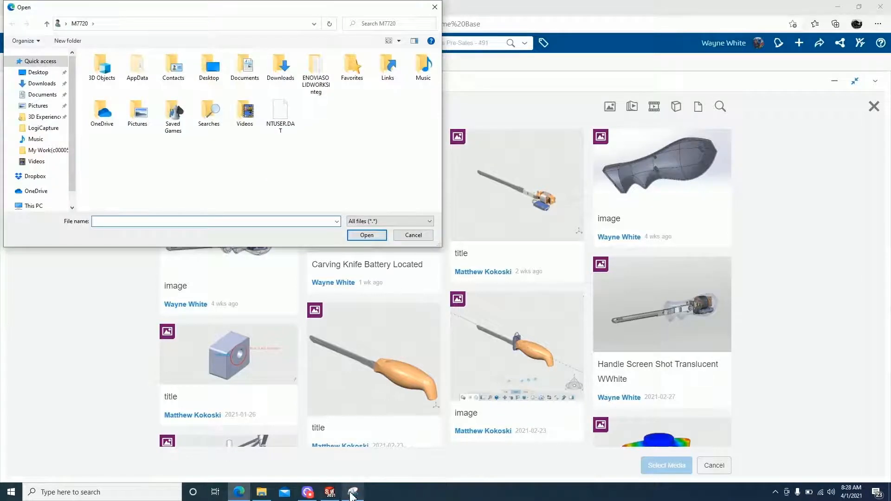
left_click(352, 493)
left_click(175, 19)
left_click(196, 43)
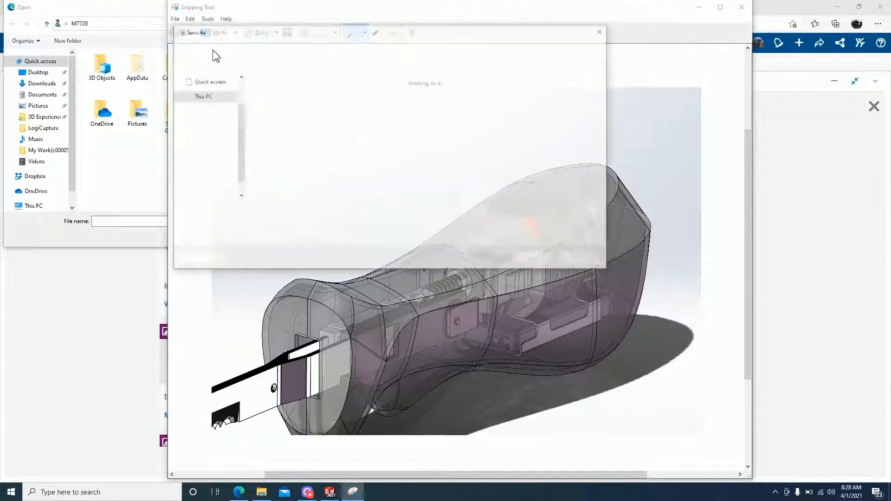
left_click(214, 91)
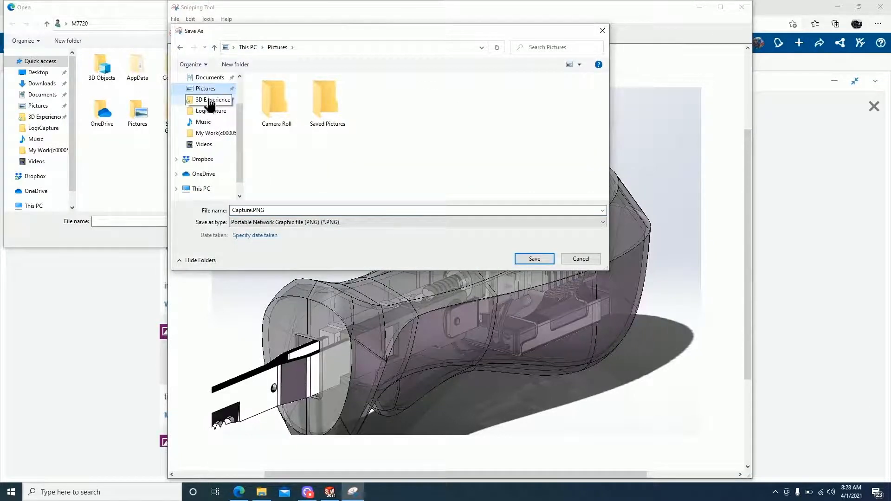
left_click(208, 100)
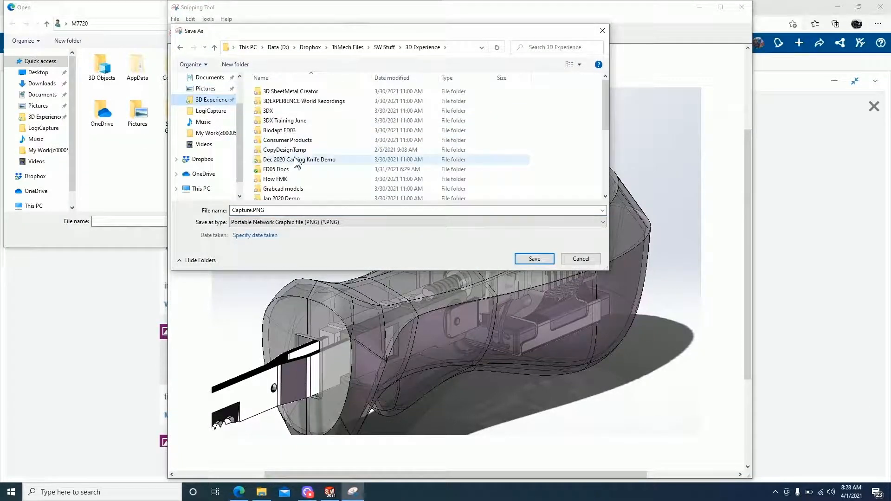
left_click(297, 160)
double_click(297, 161)
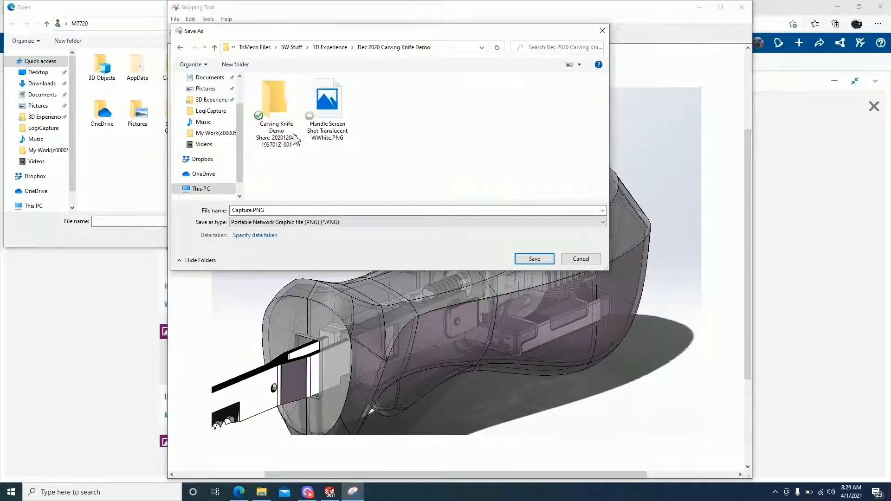
double_click(286, 114)
double_click(294, 92)
left_click(279, 210)
type("Interference_Handl")
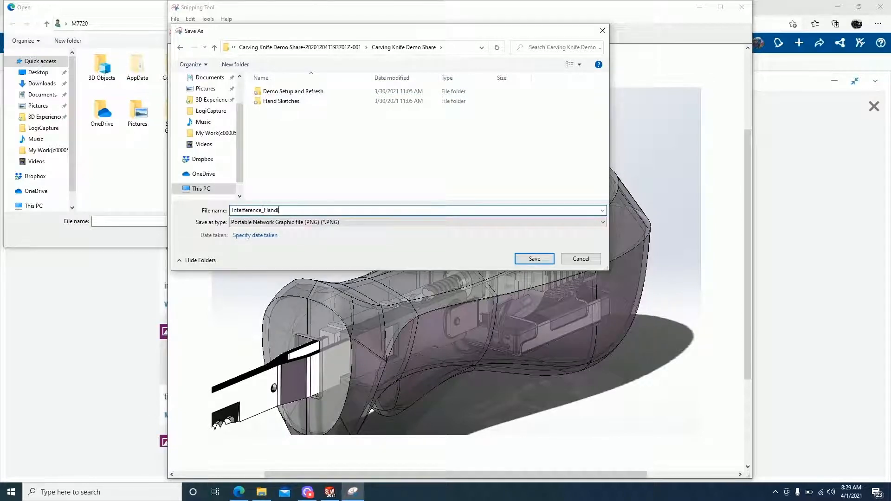
type("e")
key("Return")
left_click(741, 7)
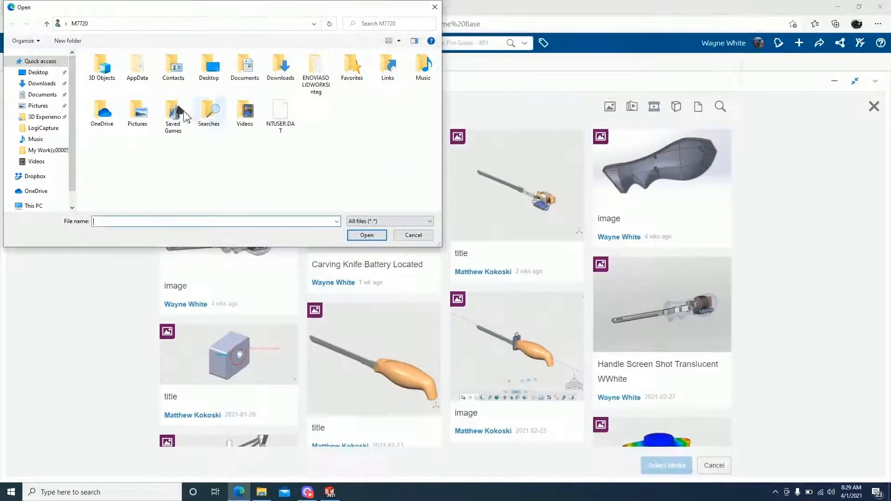
Upload Interference_Handle.PNG to the post and publish it to Consumer Products.
left_click(57, 119)
double_click(112, 143)
double_click(112, 106)
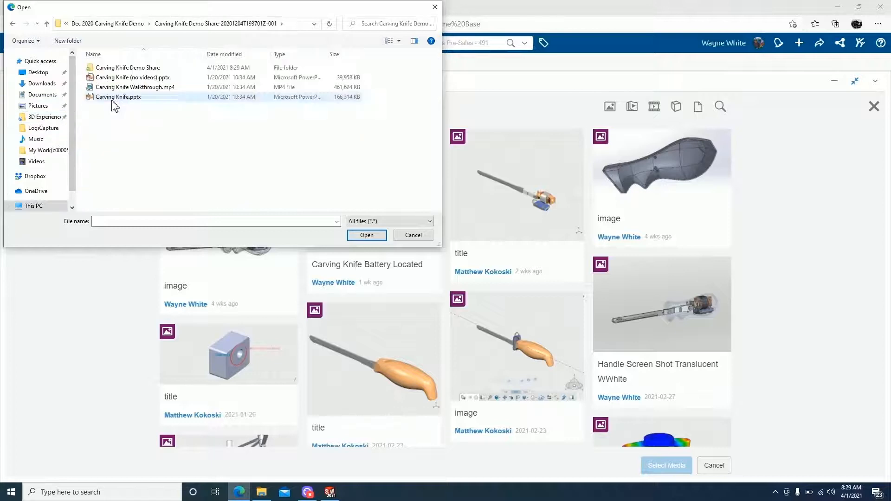
double_click(124, 68)
double_click(121, 97)
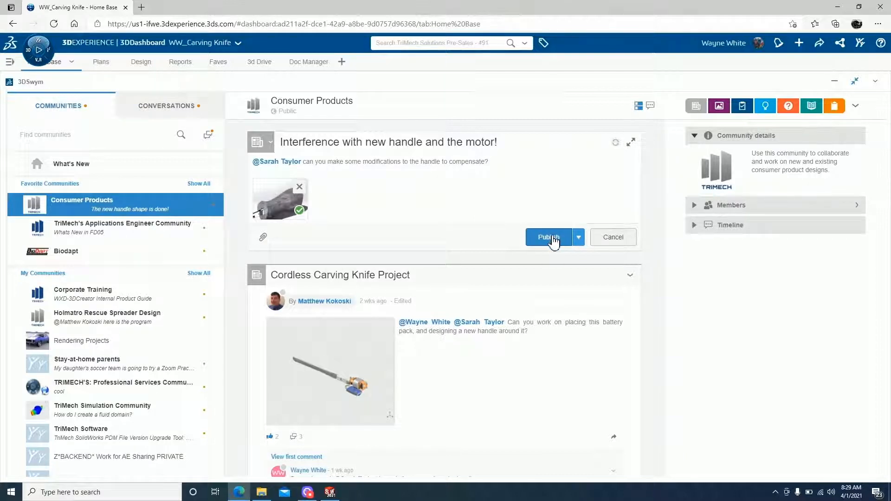
left_click(548, 238)
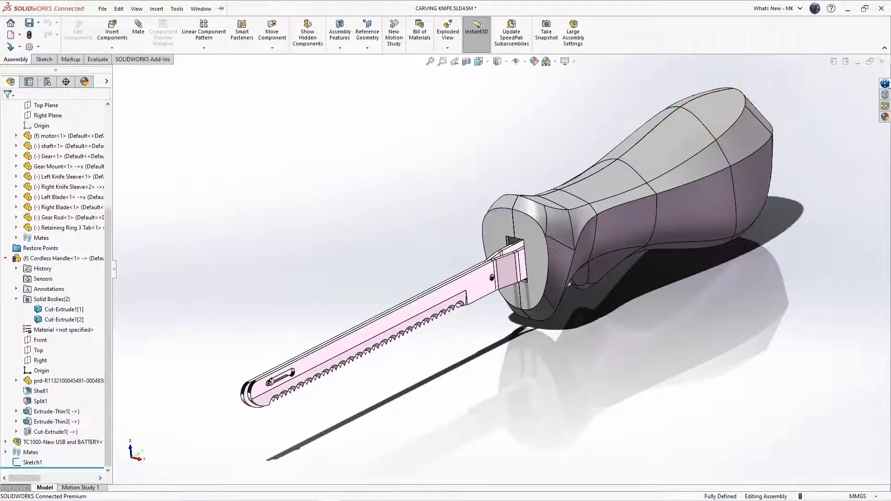
Save CARVING KNIFE to 3DEXPERIENCE with the revision comment 'Mounting Features added'.
left_click(887, 84)
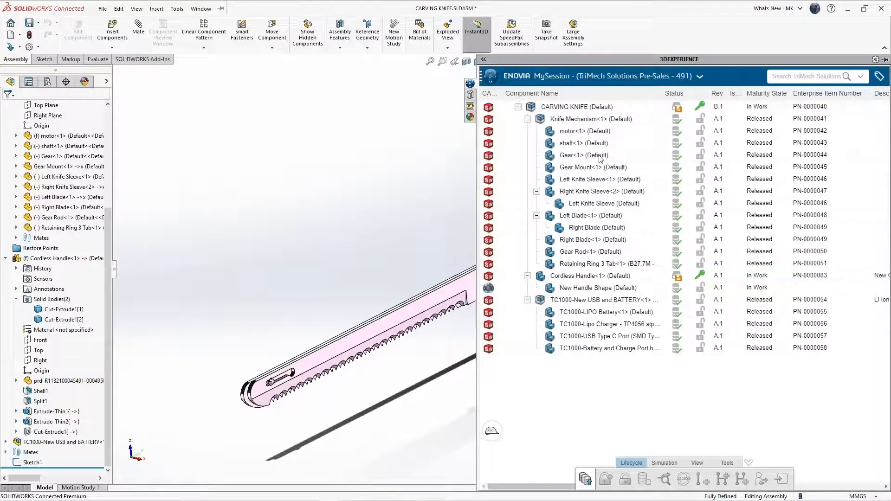
right_click(576, 109)
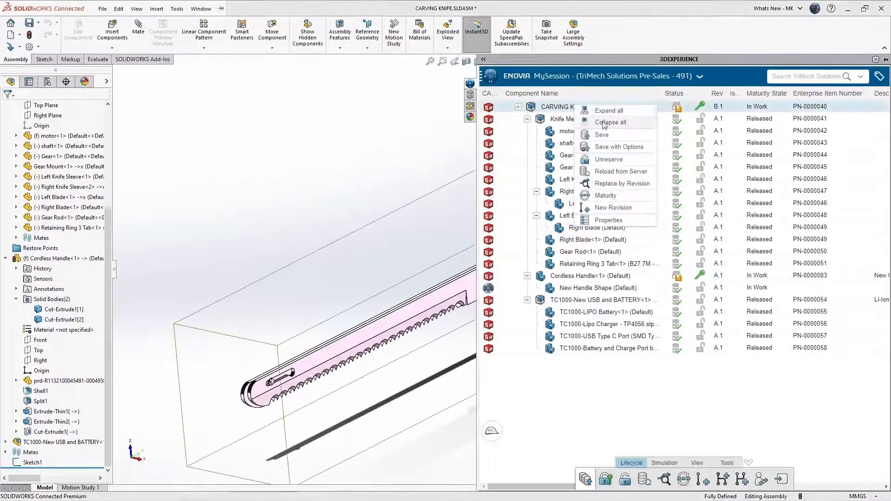
left_click(606, 148)
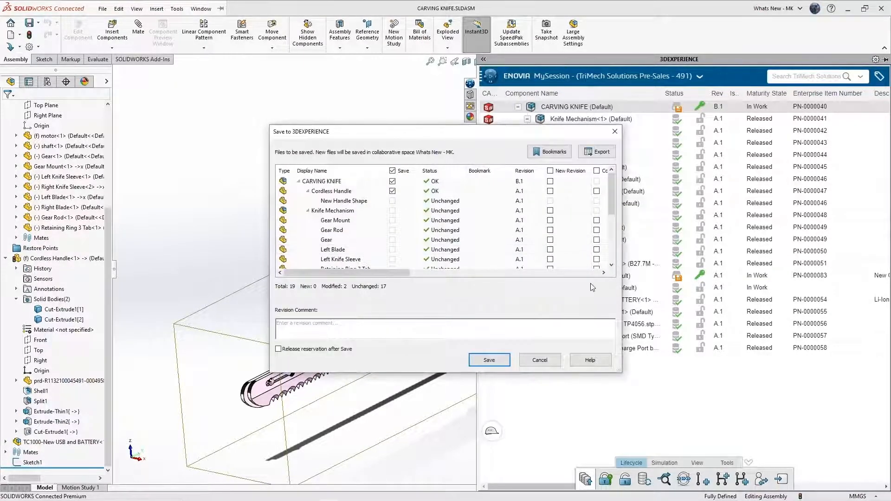
left_click(370, 330)
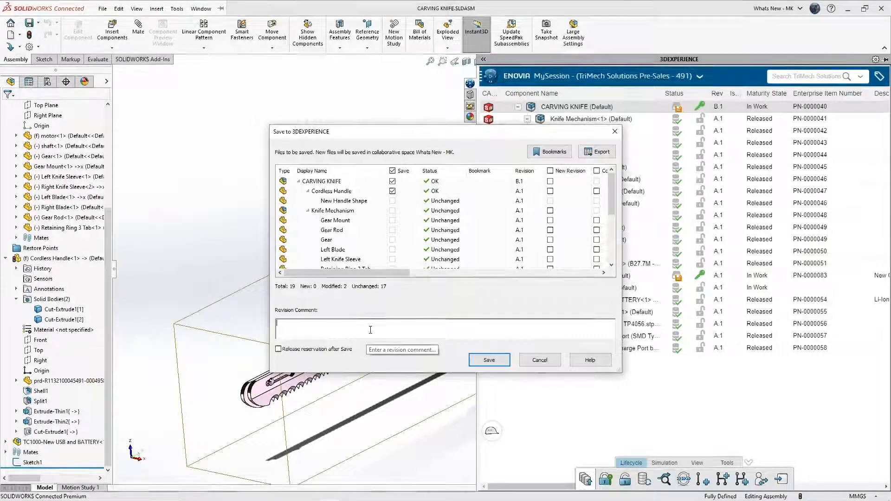
type("Mounti")
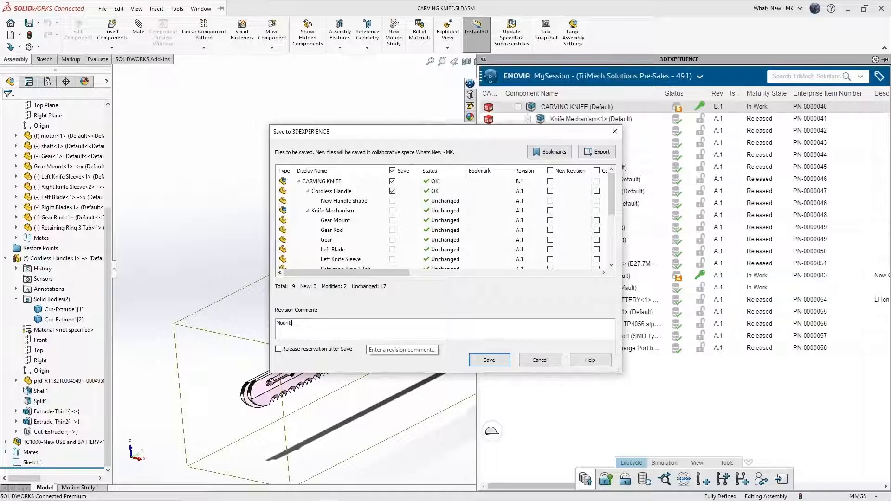
type("ng Features added")
left_click(493, 360)
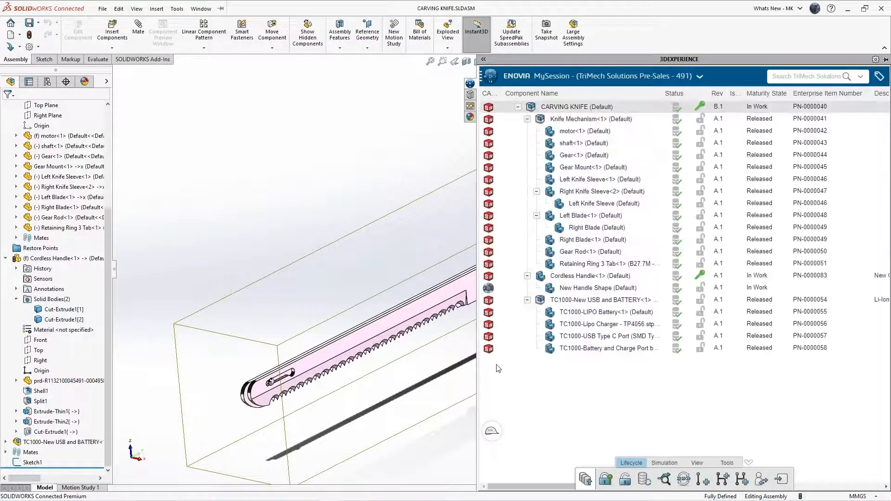
Unreserve the CARVING KNIFE assembly and the Cordless Handle component.
left_click(224, 281)
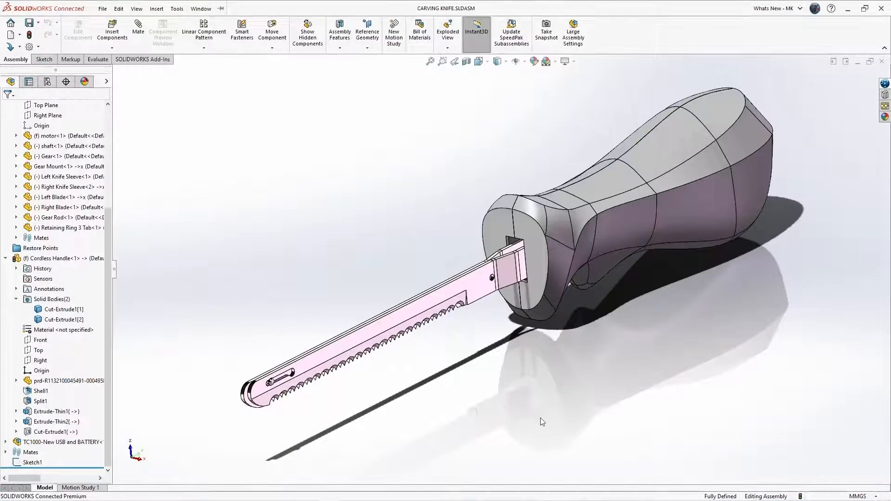
left_click(885, 84)
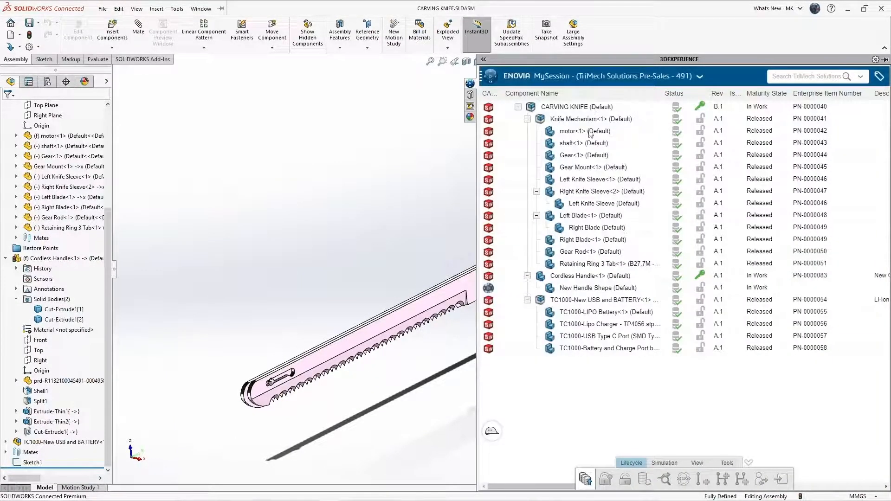
left_click(575, 107)
left_click(605, 279, "ctrl")
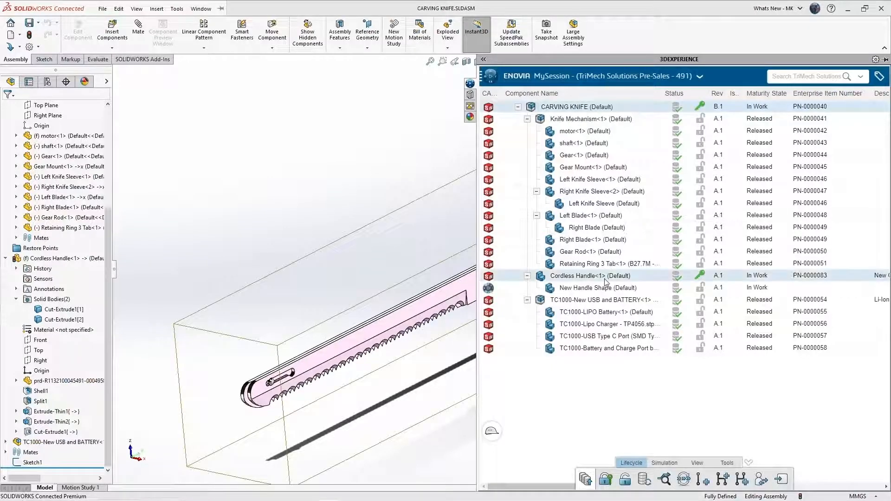
right_click(604, 279)
left_click(633, 332)
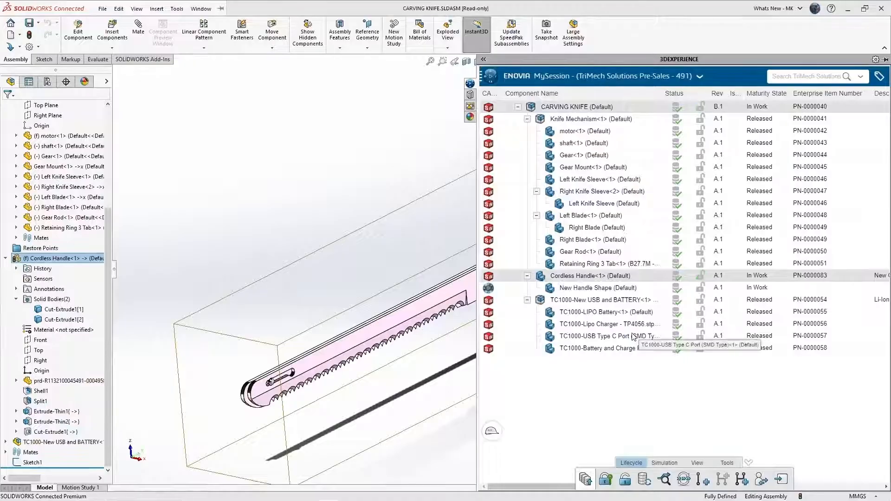